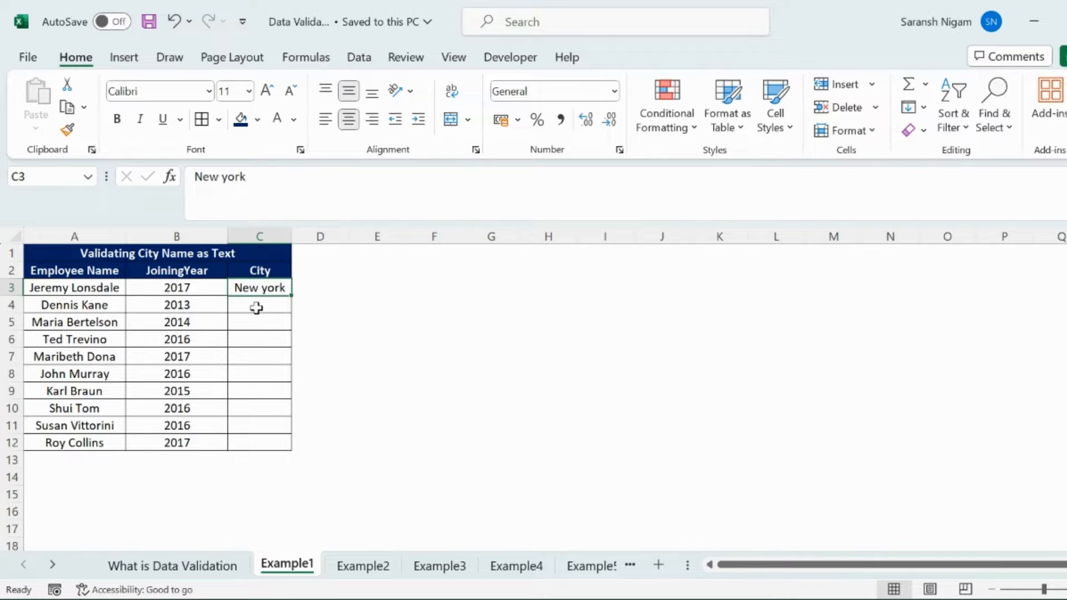
# Apply a custom data validation rule with the formula =ISTEXT(C3) to the first City cell, C3
pyautogui.click(260, 237)
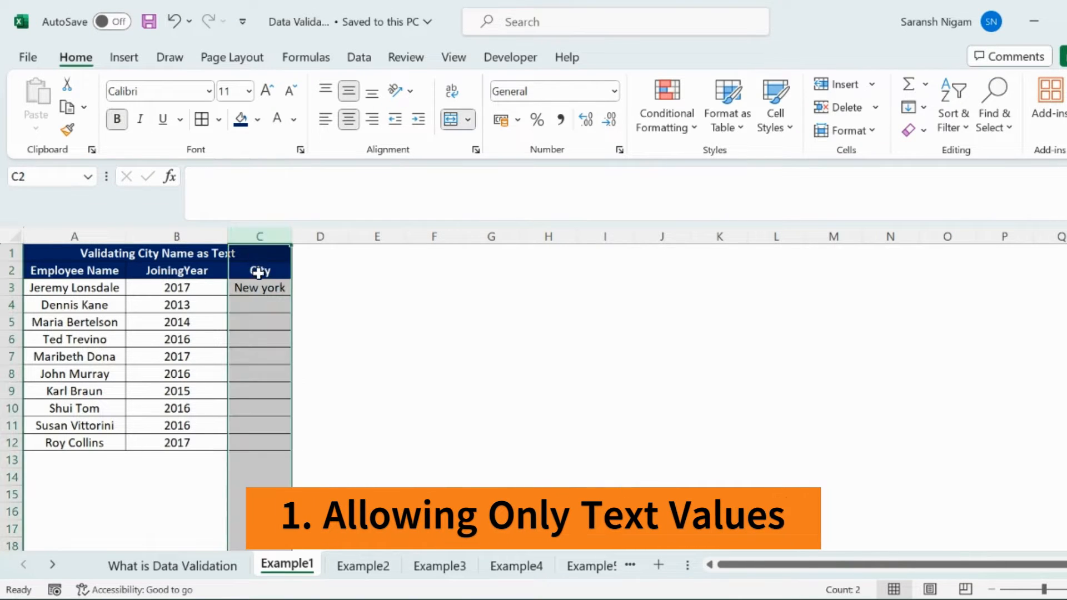
pyautogui.click(260, 286)
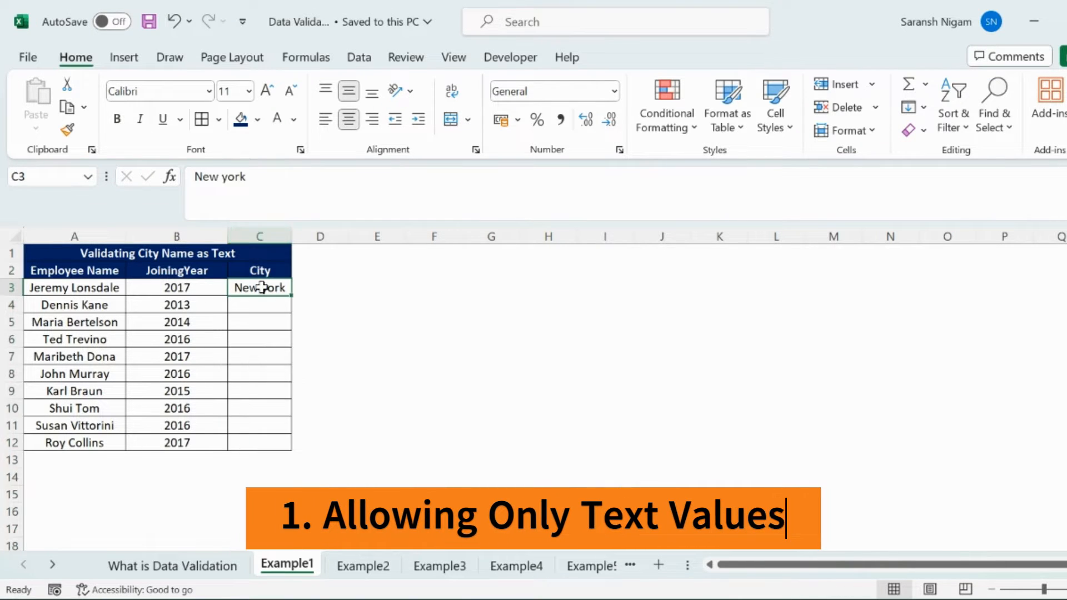
pyautogui.click(365, 58)
pyautogui.click(765, 130)
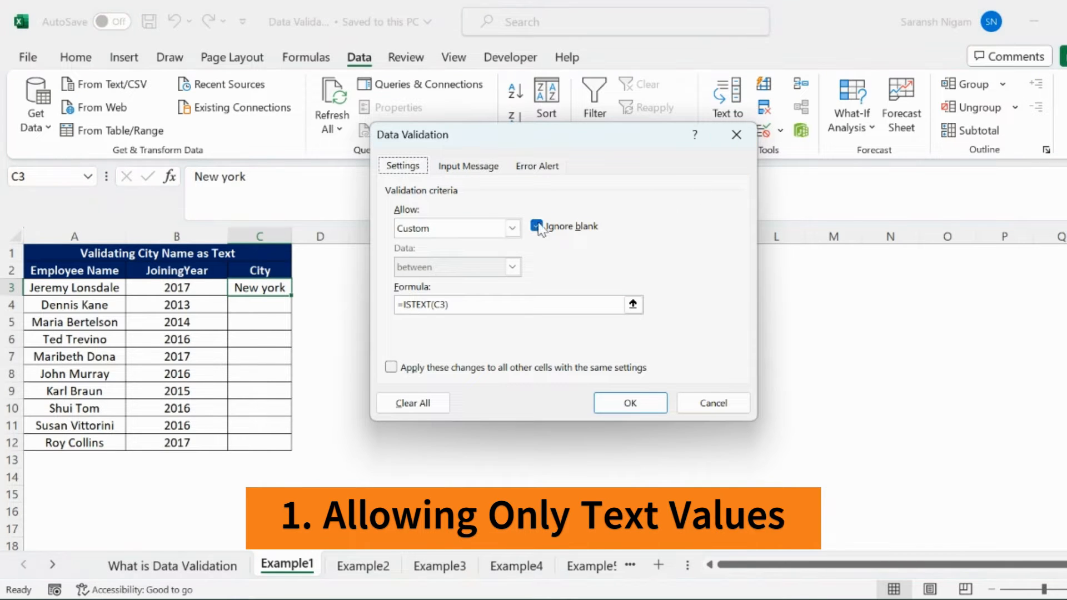
pyautogui.click(511, 228)
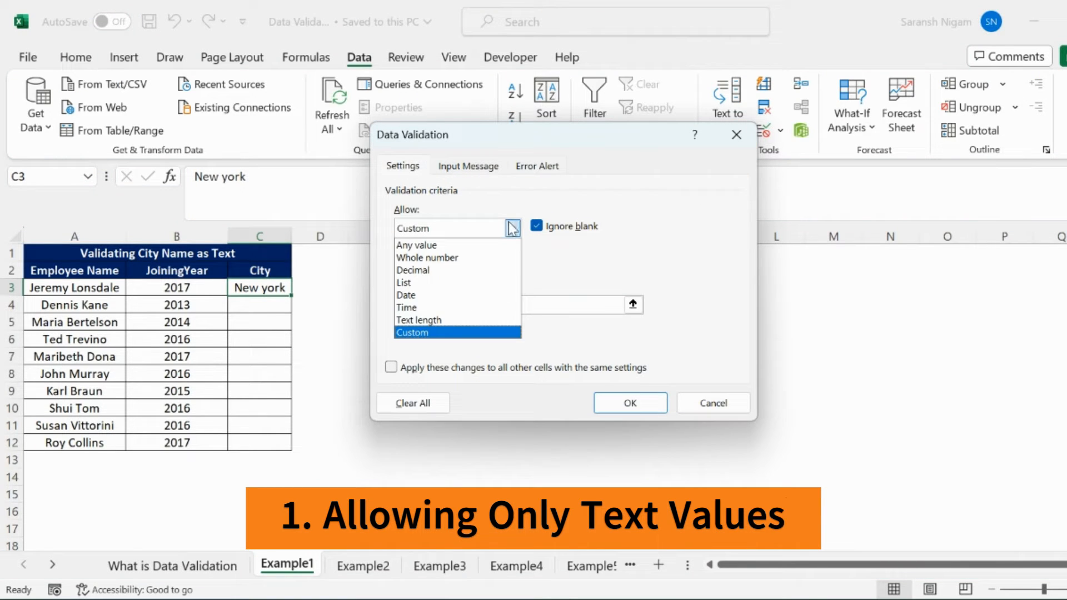
pyautogui.click(412, 333)
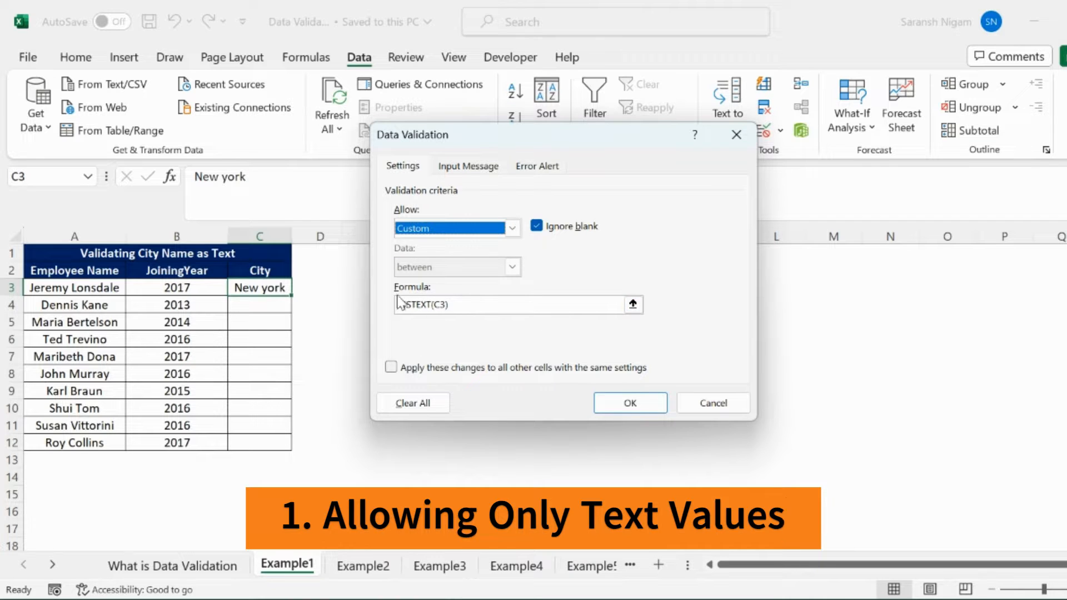
pyautogui.click(417, 306)
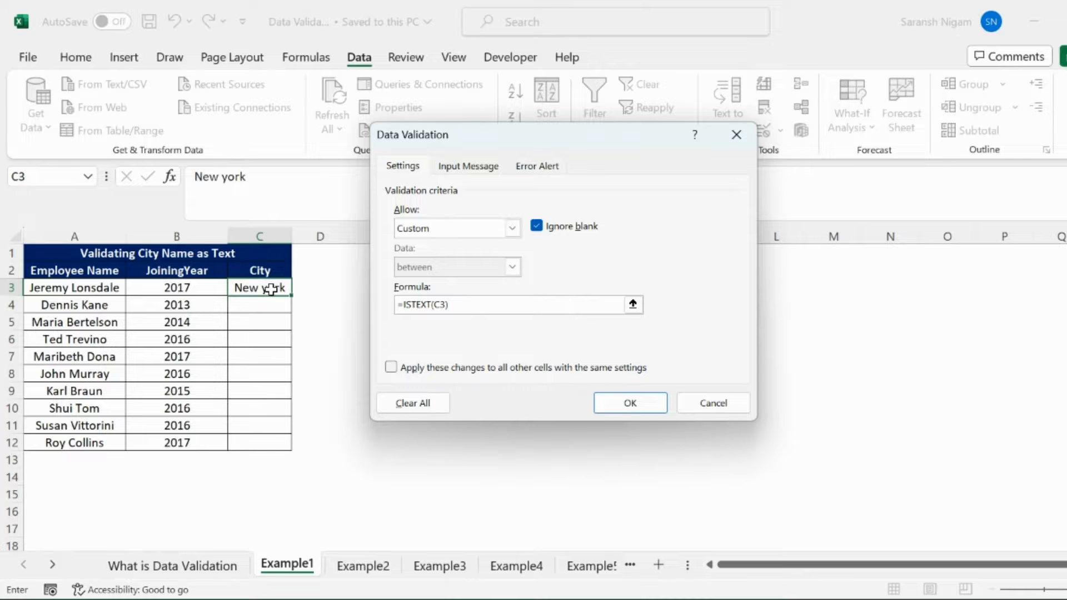
pyautogui.click(630, 403)
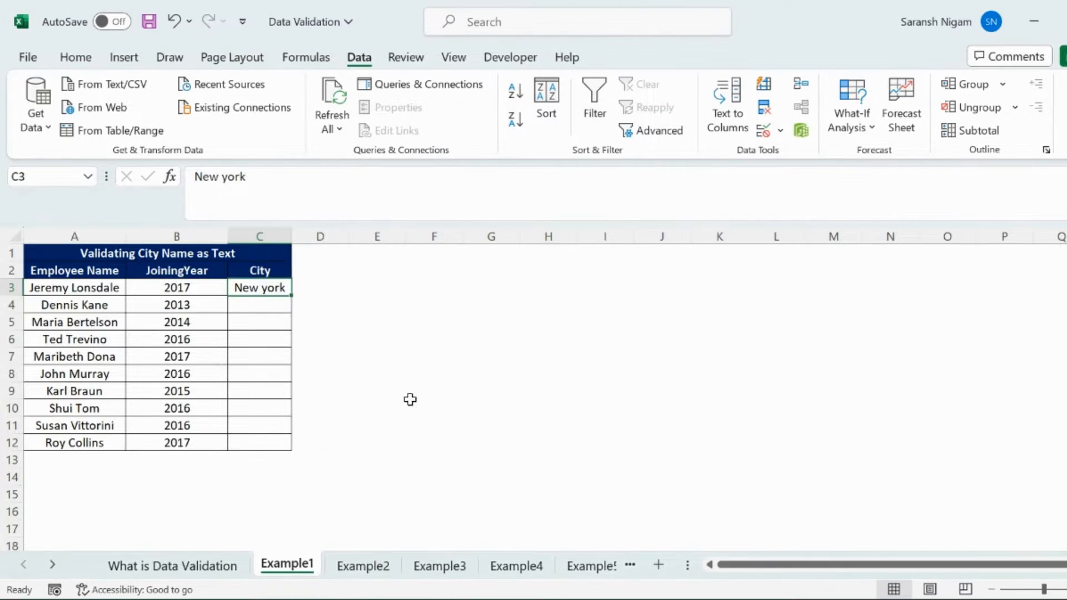
# Test the text-only rule by trying to enter 4567 in C3, and discard the entry
pyautogui.click(272, 309)
pyautogui.click(271, 287)
pyautogui.write('4567')
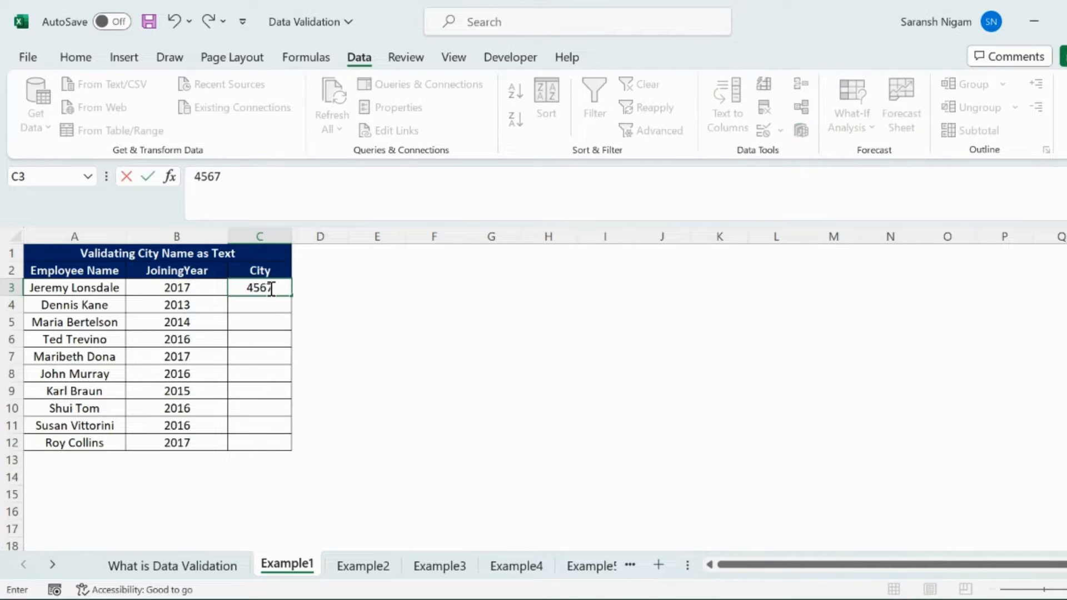
pyautogui.press('Return')
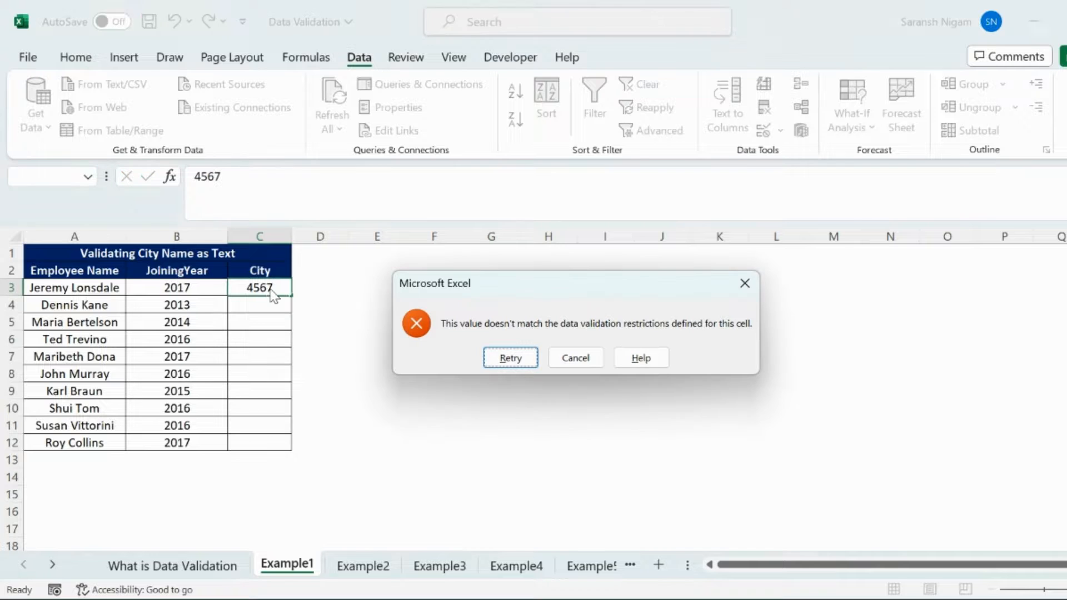
pyautogui.click(599, 366)
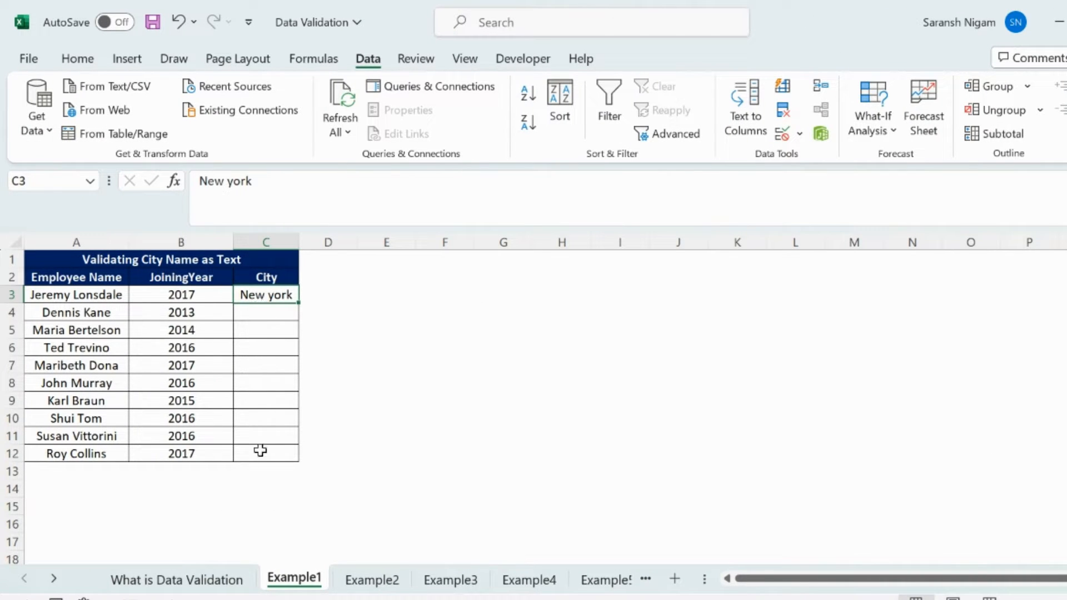
# Copy only the validation rule from C3 to the whole City range C3:C12 with Paste Special
pyautogui.hotkey('ctrl', 'c')
pyautogui.press('Left')
pyautogui.hotkey('ctrl', 'Down')
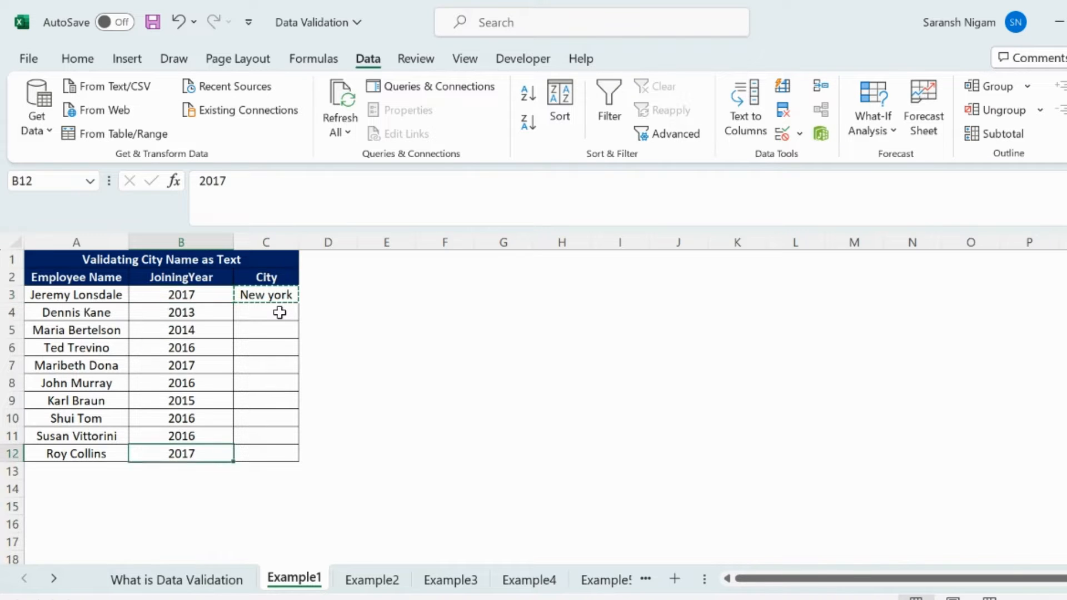
pyautogui.press('Right')
pyautogui.hotkey('ctrl', 'shift', 'Up')
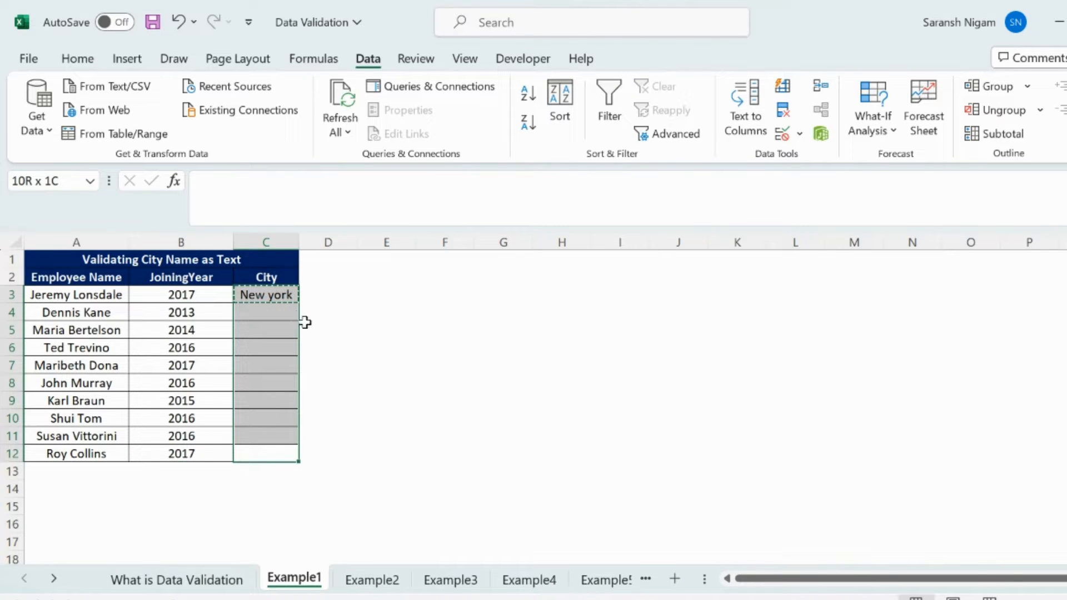
pyautogui.click(77, 58)
pyautogui.click(37, 131)
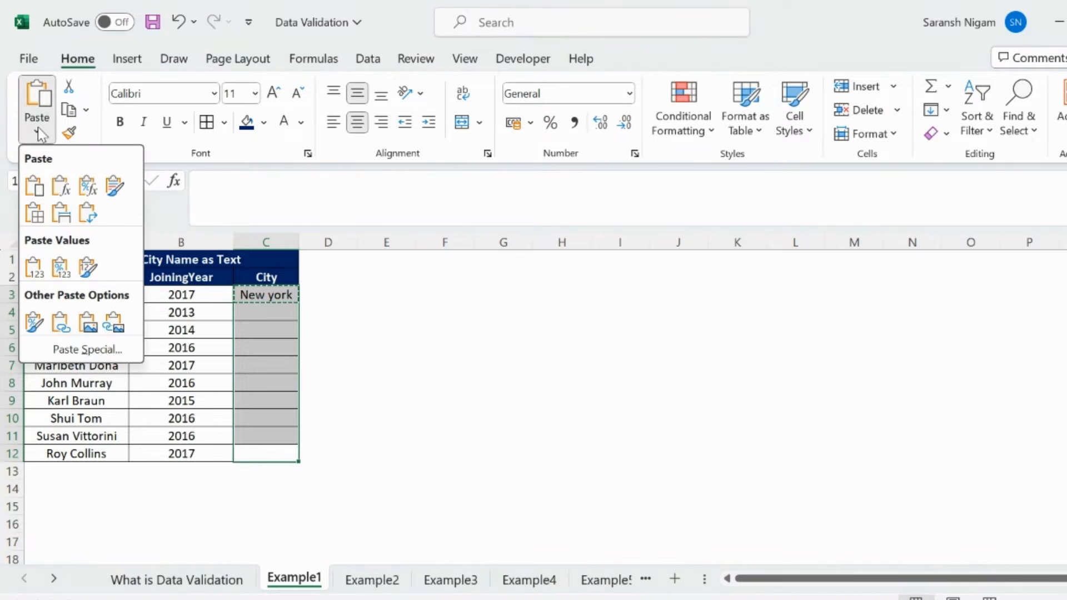
pyautogui.click(74, 350)
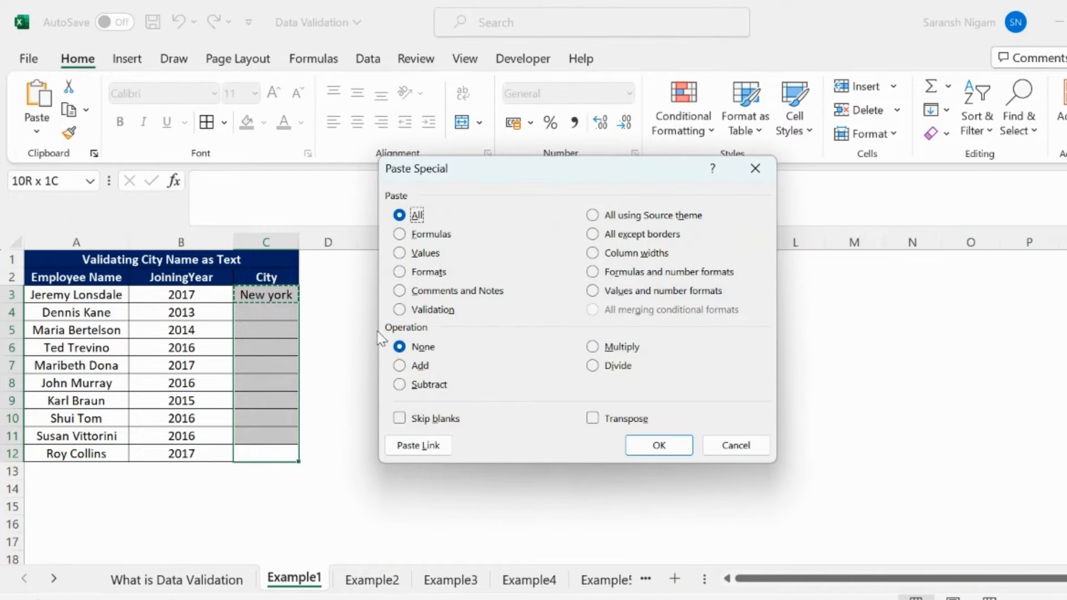
pyautogui.click(400, 310)
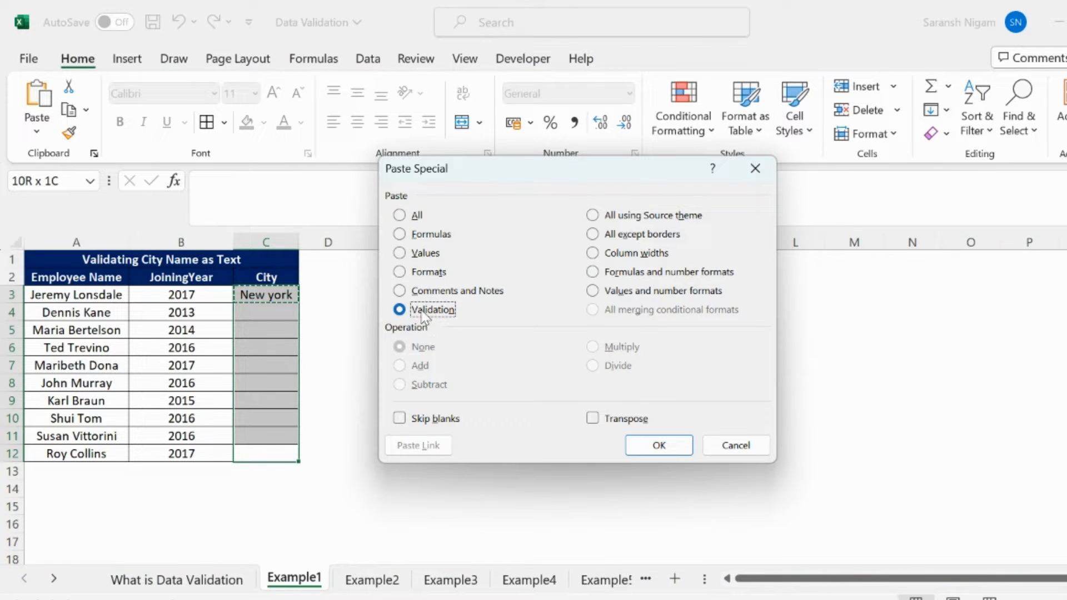
pyautogui.click(672, 446)
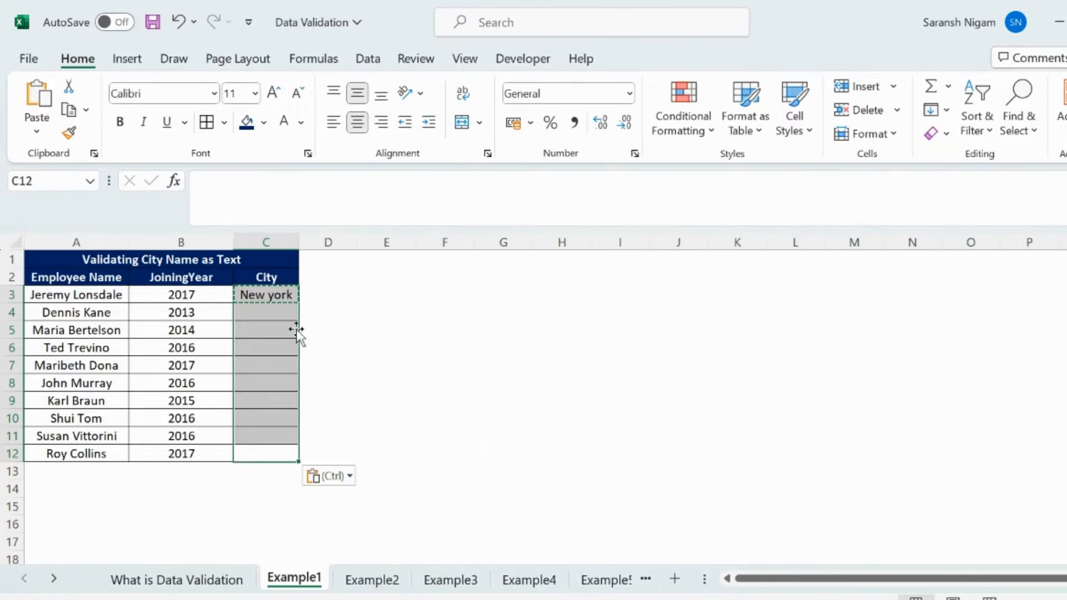
# Test the copied rule by trying to enter 45638 in City cell C5, and discard the entry
pyautogui.click(279, 309)
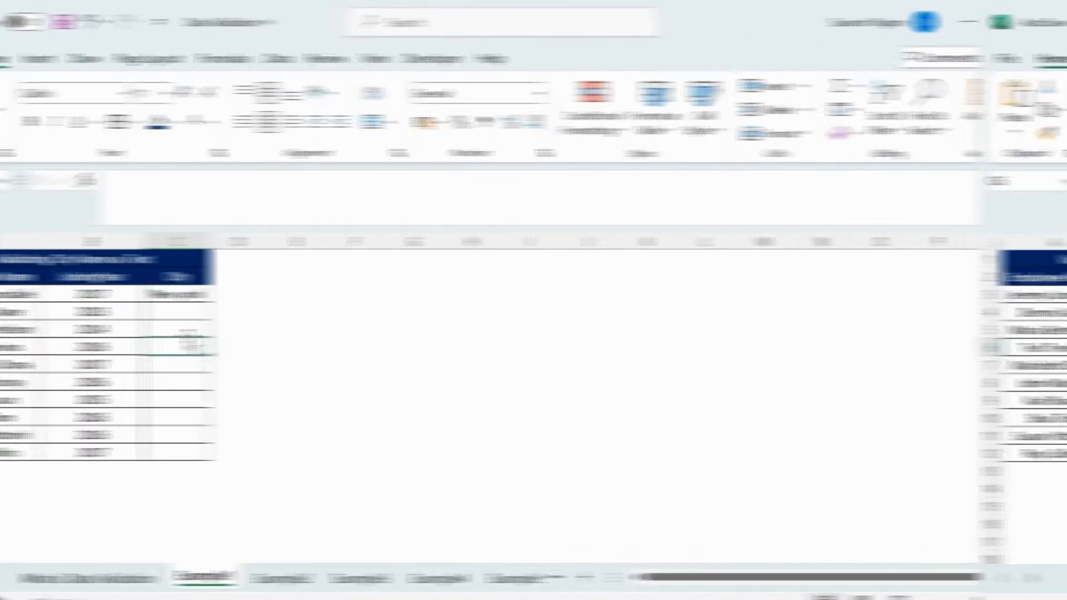
pyautogui.click(275, 332)
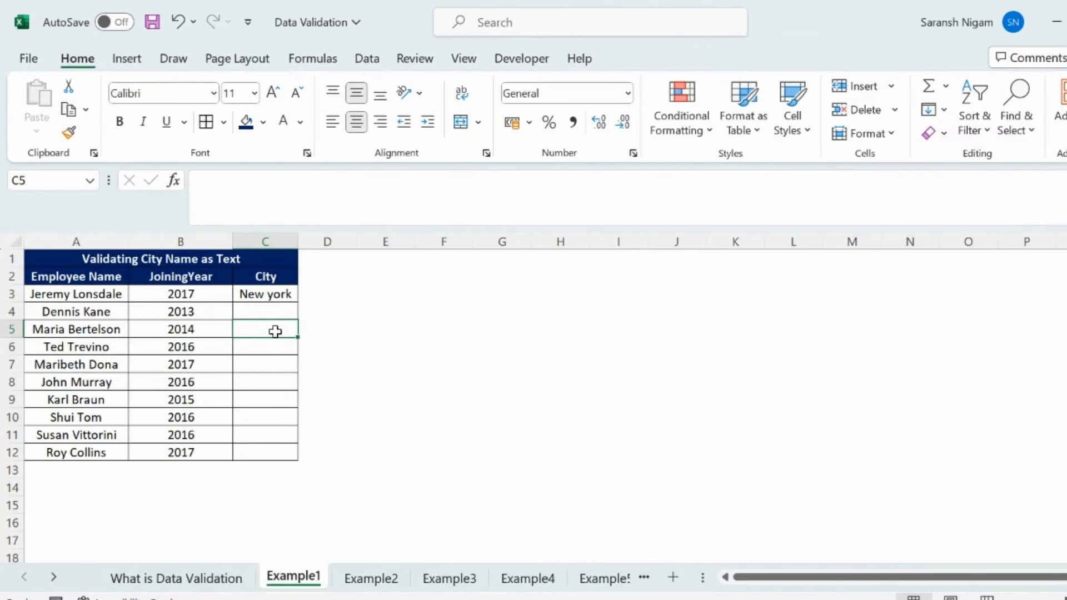
pyautogui.write('45638')
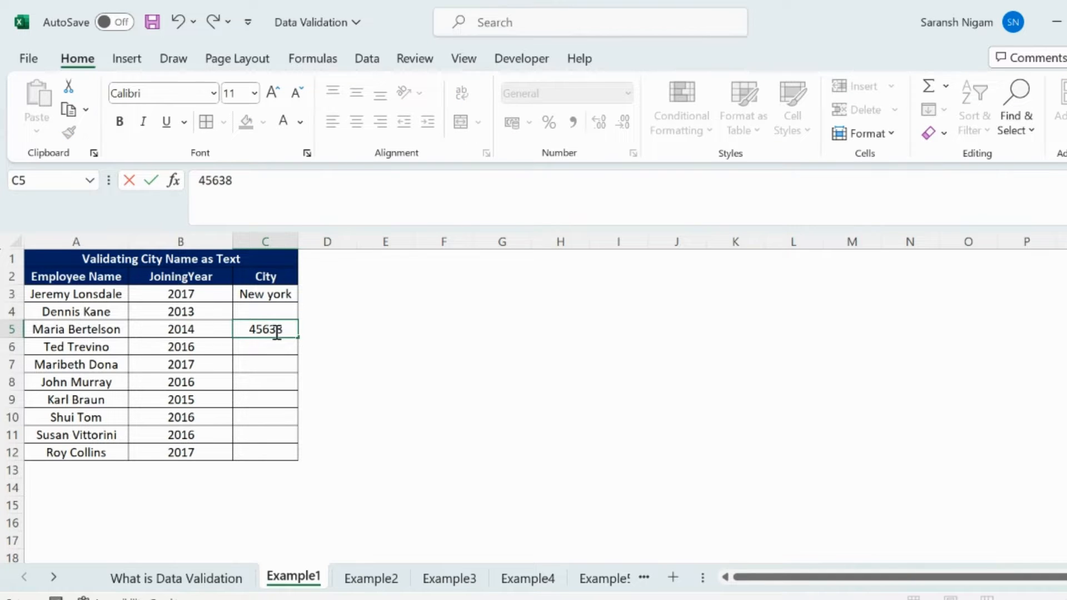
pyautogui.press('Return')
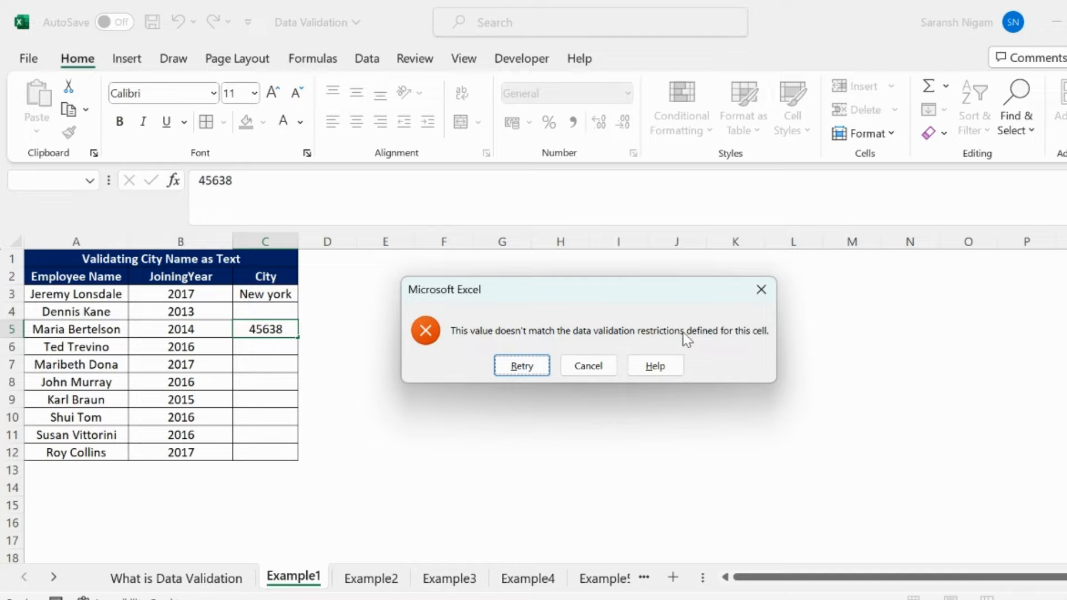
pyautogui.click(594, 366)
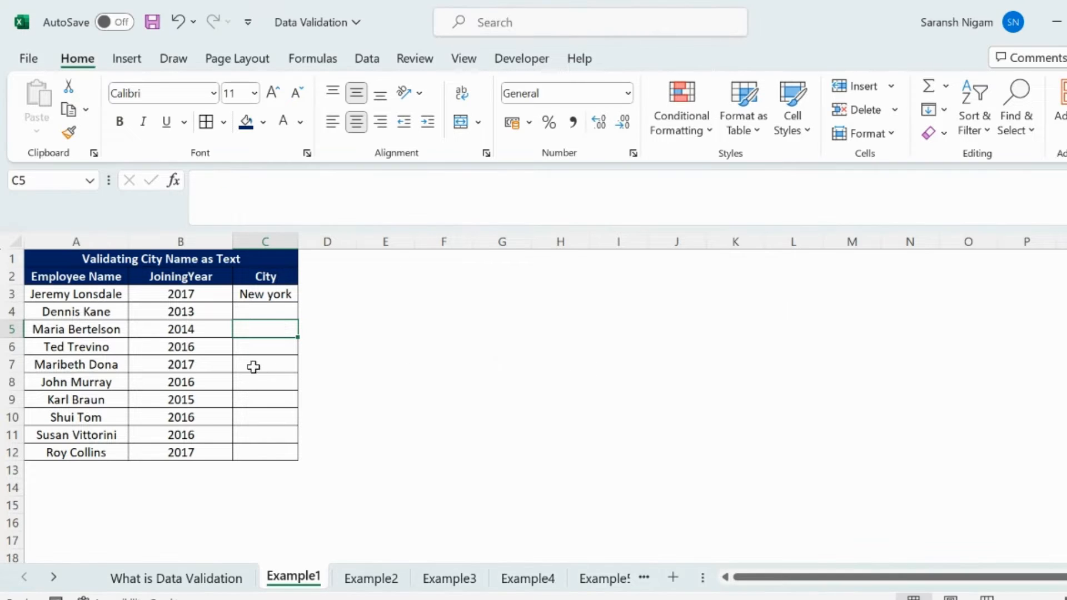
pyautogui.click(275, 293)
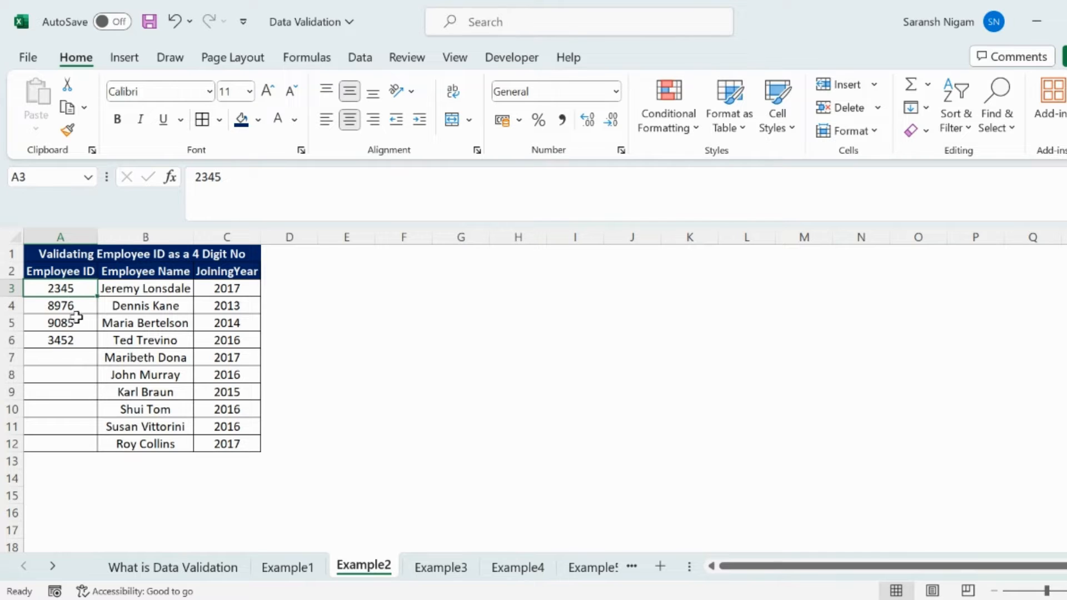
# Apply data validation to Employee ID cell A3 on Example2, allowing whole numbers between 1000 and 9999
pyautogui.click(360, 58)
pyautogui.click(765, 131)
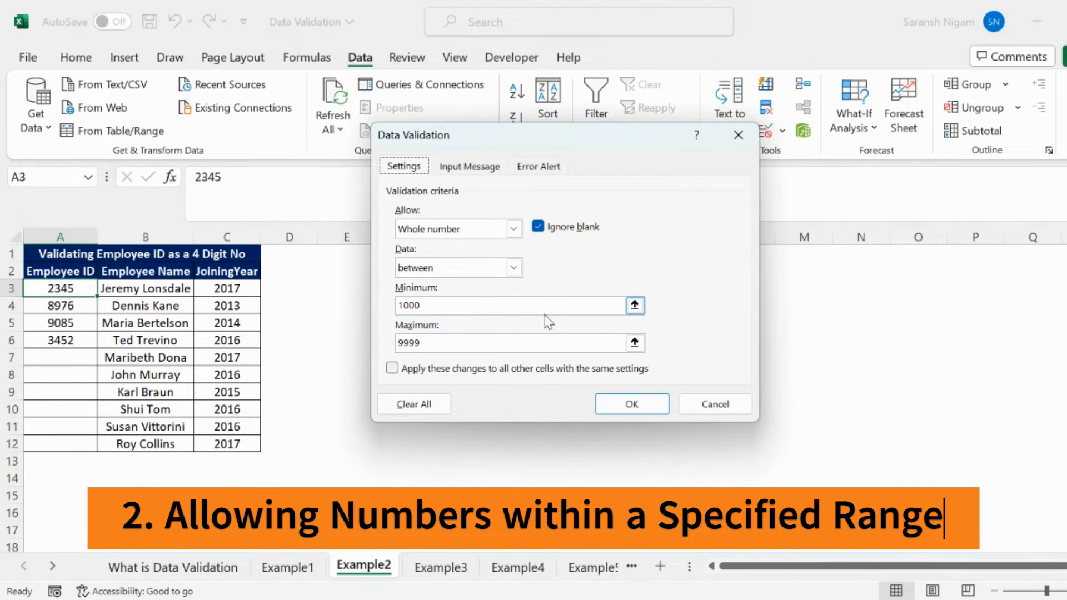
pyautogui.click(513, 228)
pyautogui.click(455, 258)
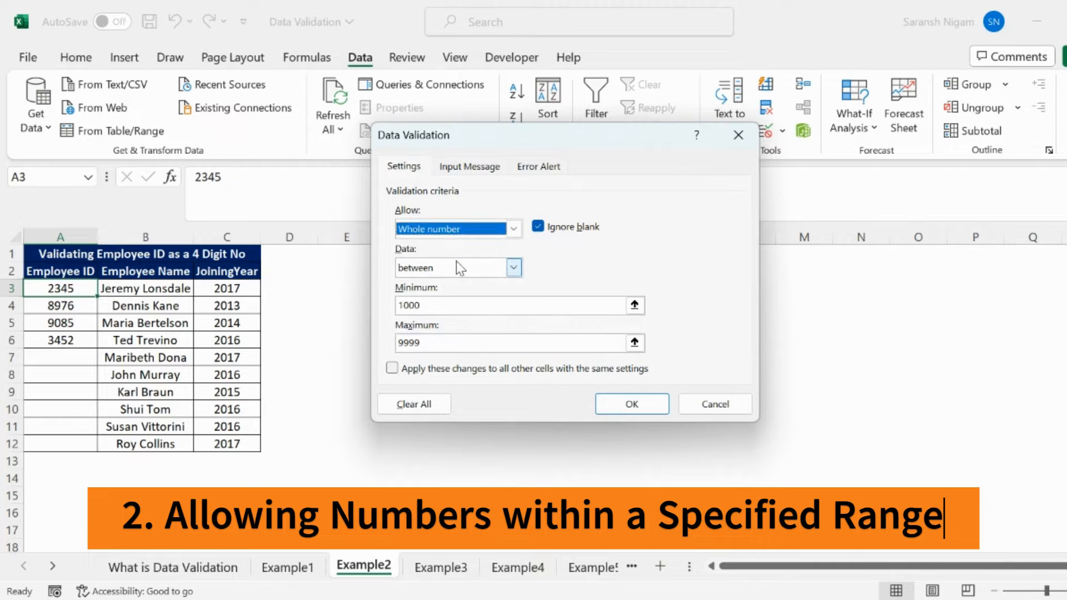
pyautogui.click(513, 268)
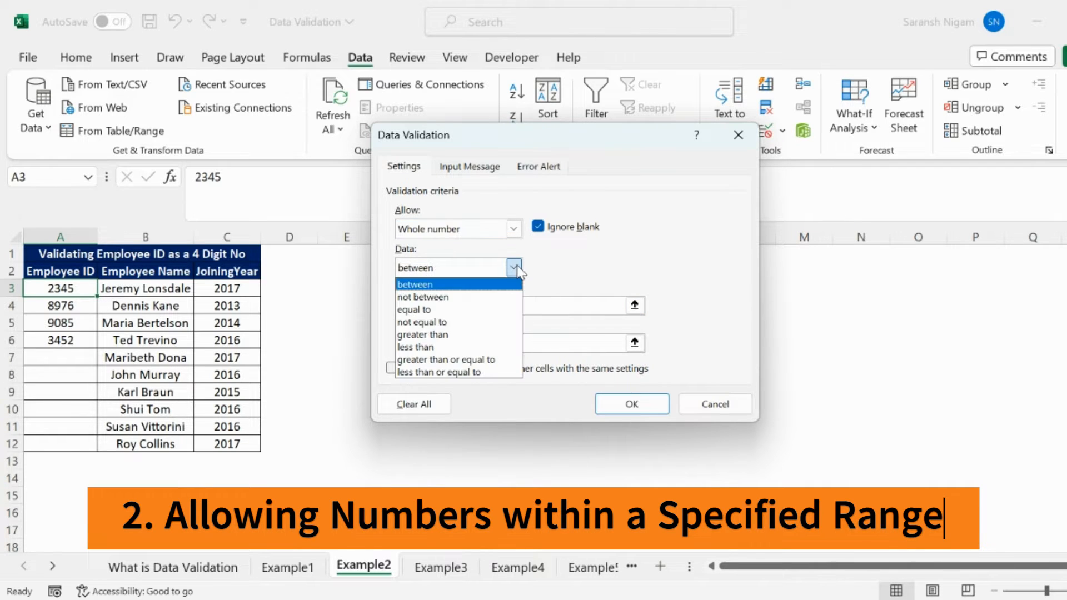
pyautogui.click(500, 273)
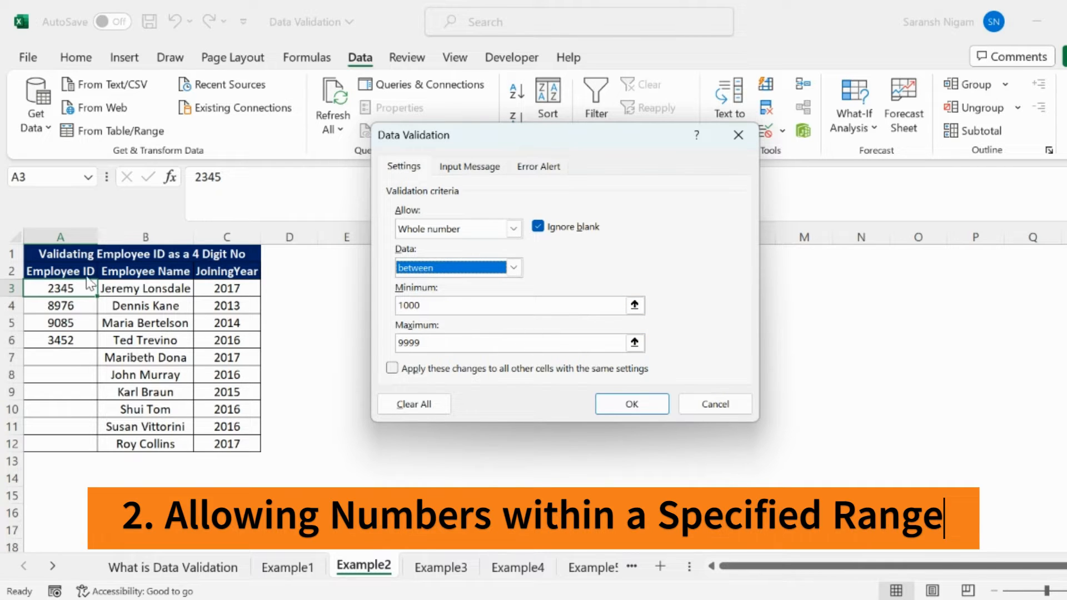
pyautogui.click(631, 404)
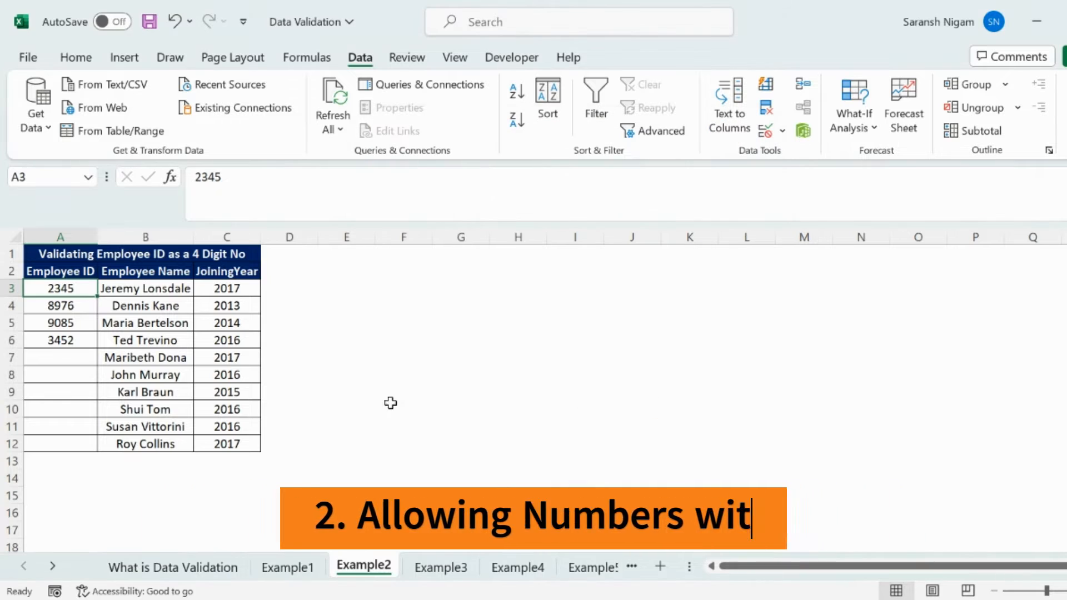
# Test the number range rule by trying to enter a three-digit employee ID in A7, and discard the entry
pyautogui.click(64, 358)
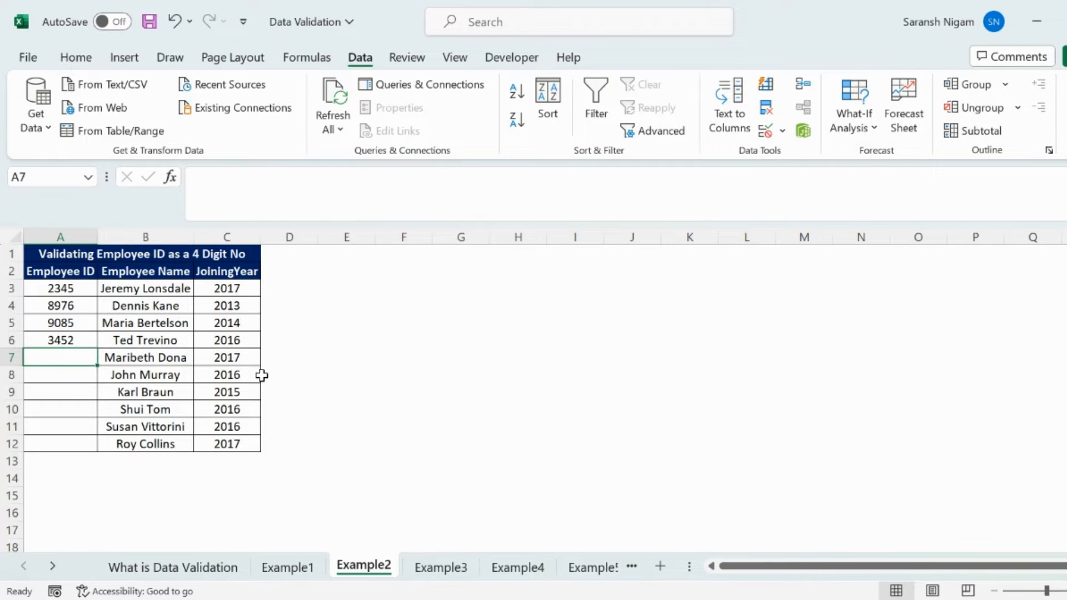
pyautogui.write('345')
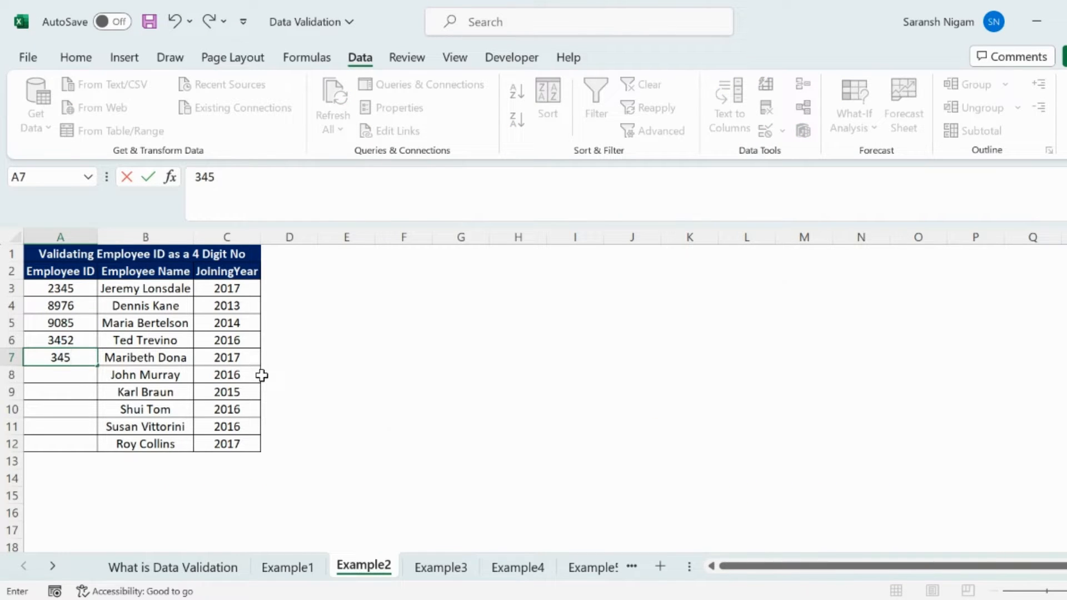
pyautogui.press('Return')
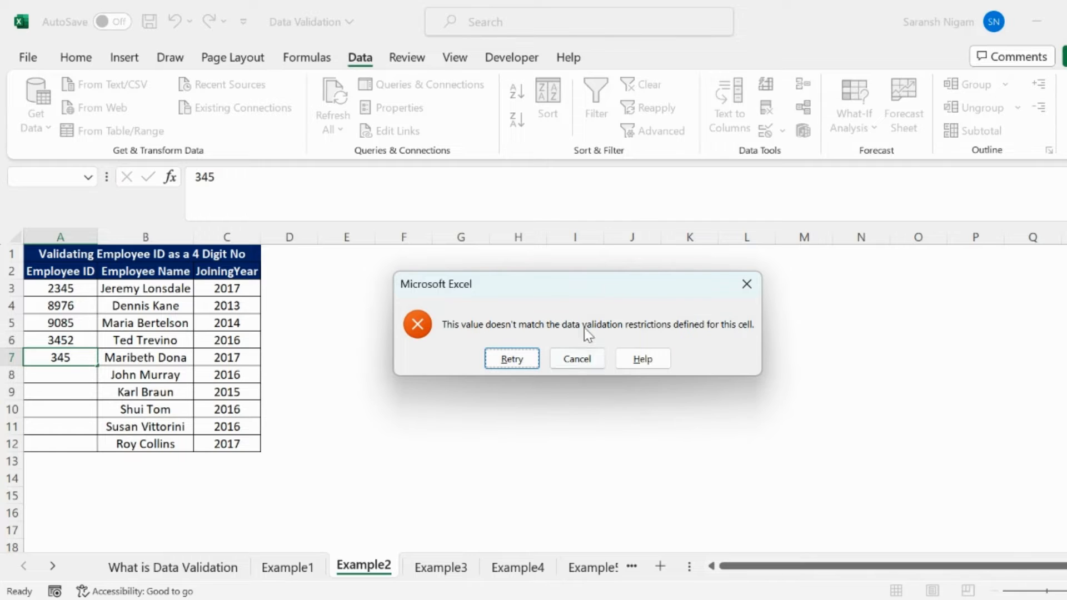
pyautogui.click(578, 360)
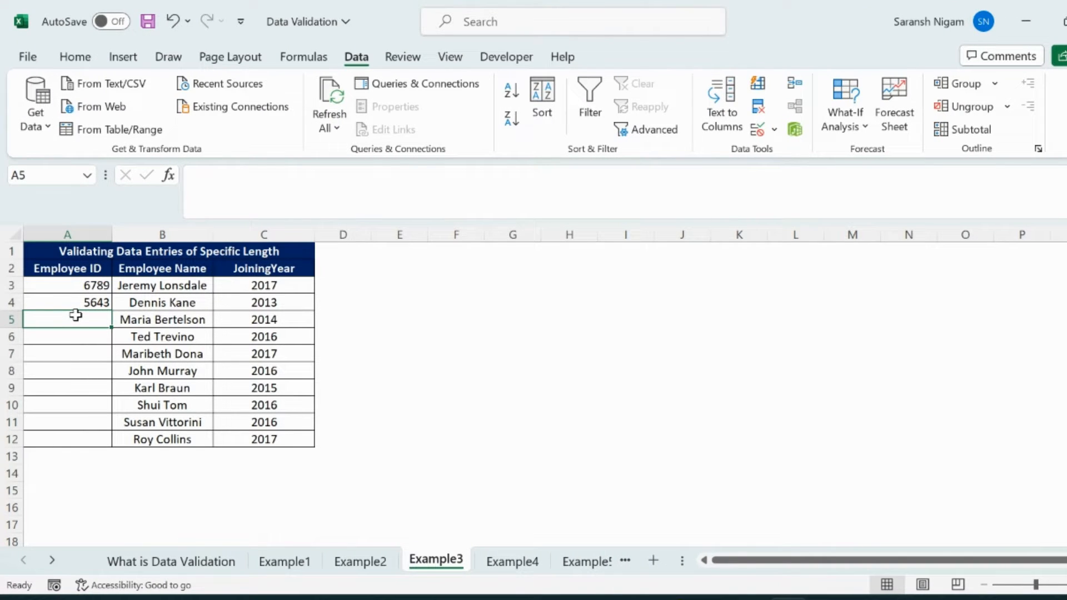
# Apply custom data validation to Employee ID cell A3 on Example3 with the formula =LEN(A3)=4
pyautogui.click(89, 303)
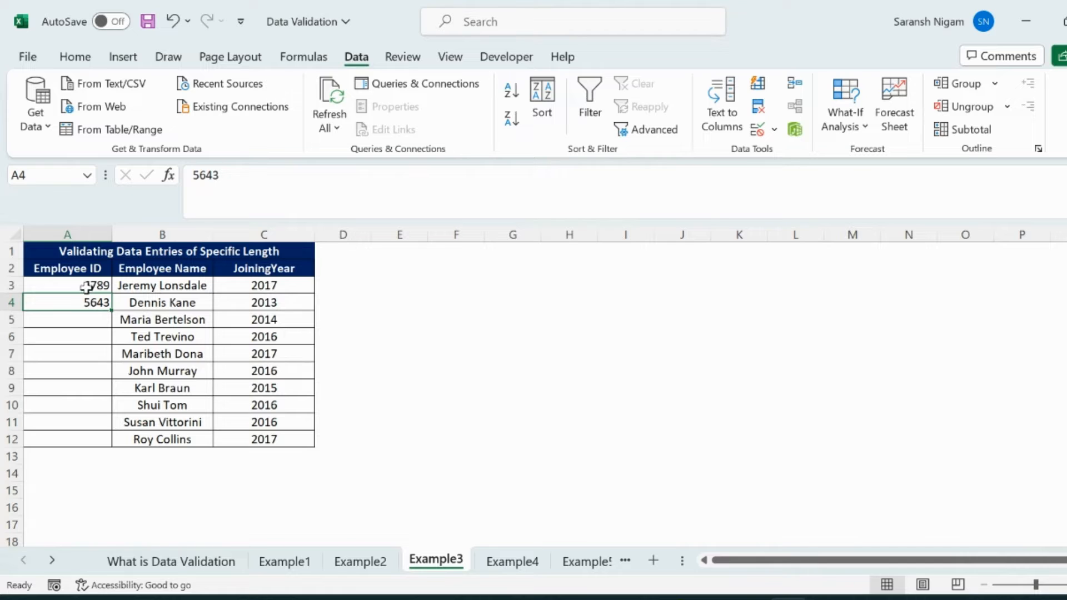
pyautogui.click(85, 287)
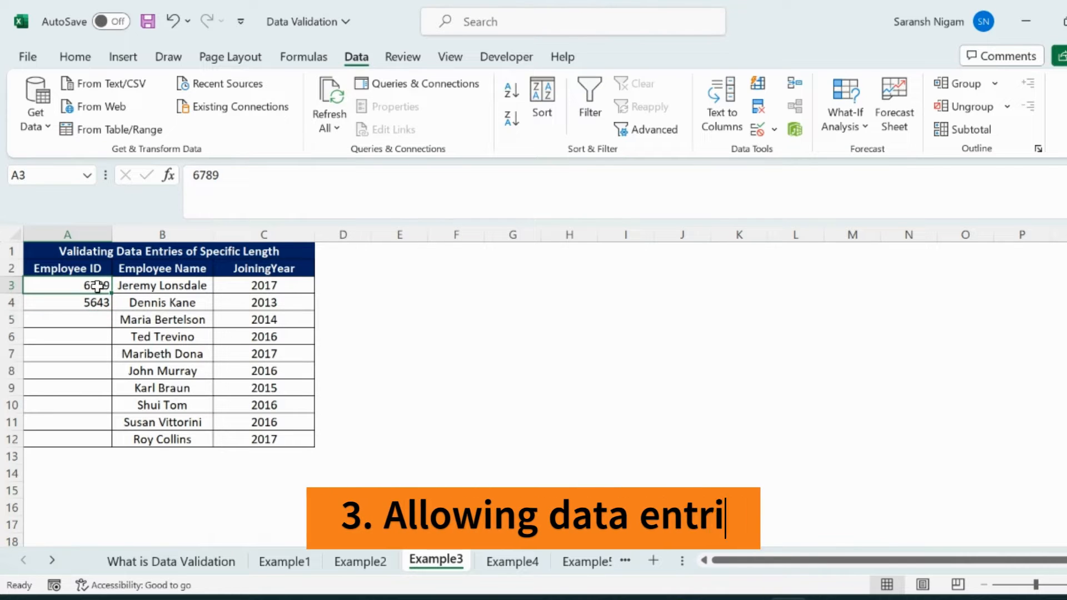
pyautogui.click(756, 129)
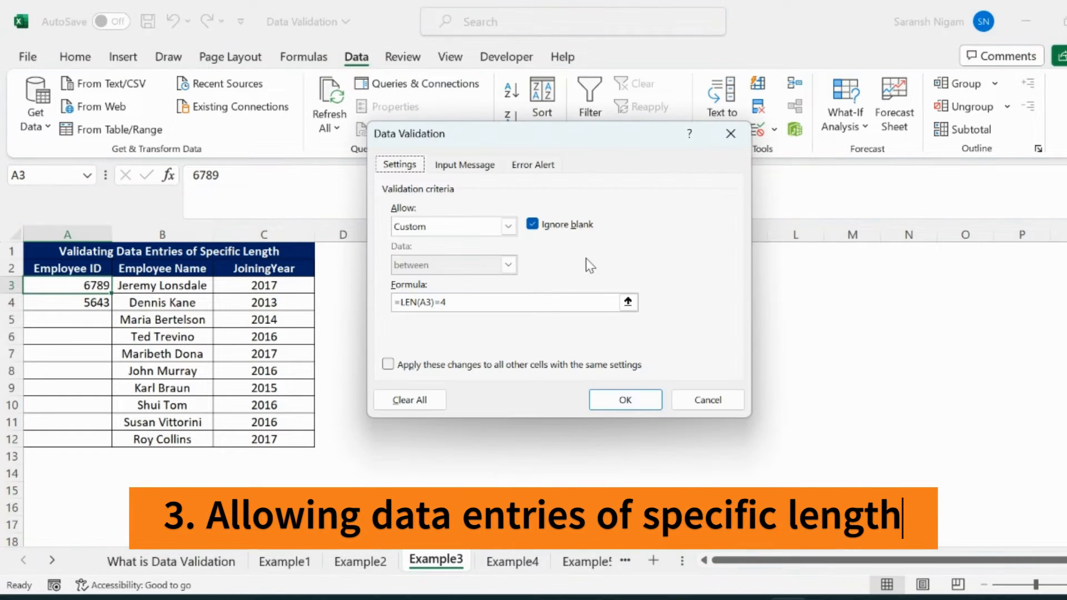
pyautogui.click(508, 227)
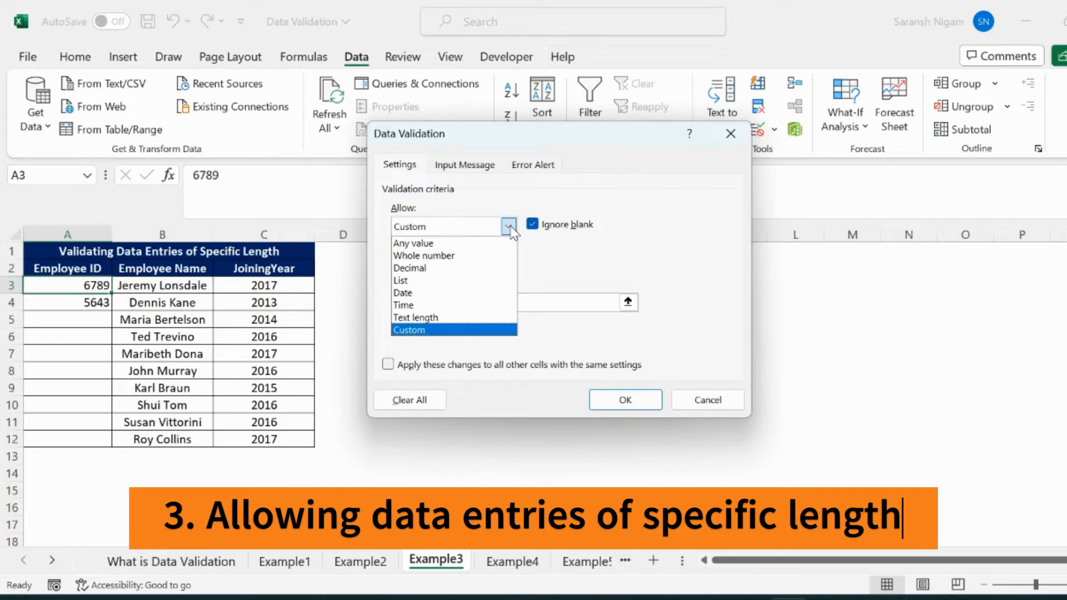
pyautogui.click(509, 228)
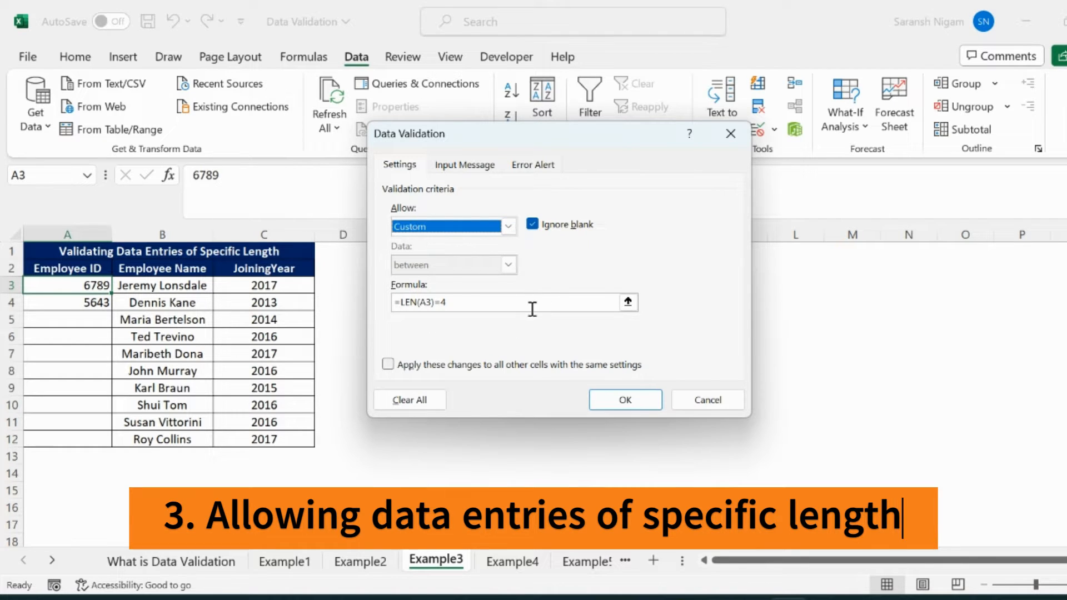
pyautogui.click(416, 303)
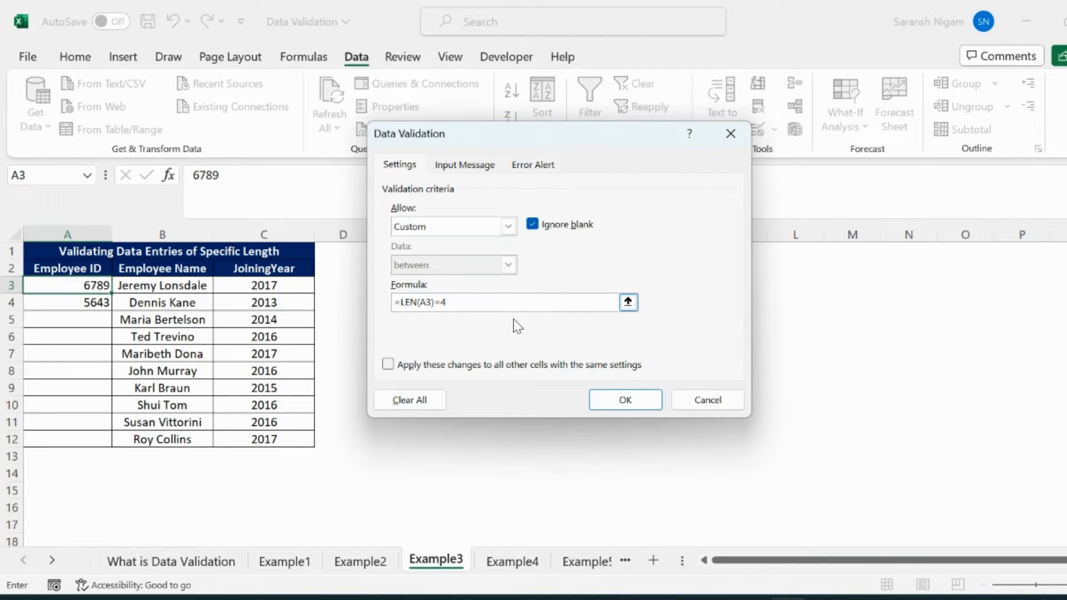
pyautogui.click(638, 401)
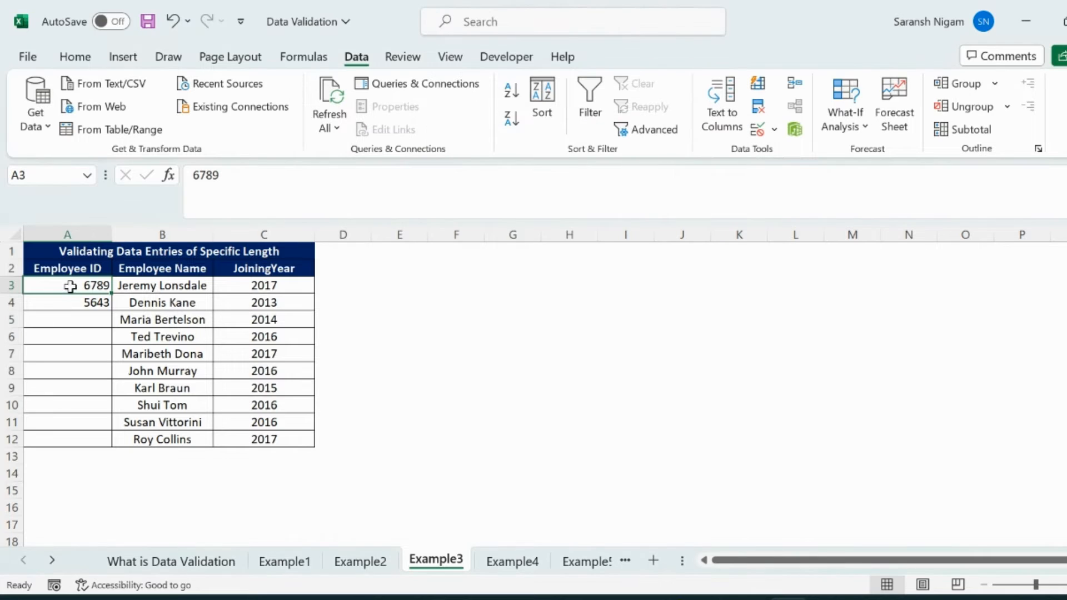
# Copy only the validation rule from A3 to Employee ID cells A4:A12 with Paste Special
pyautogui.hotkey('ctrl', 'c')
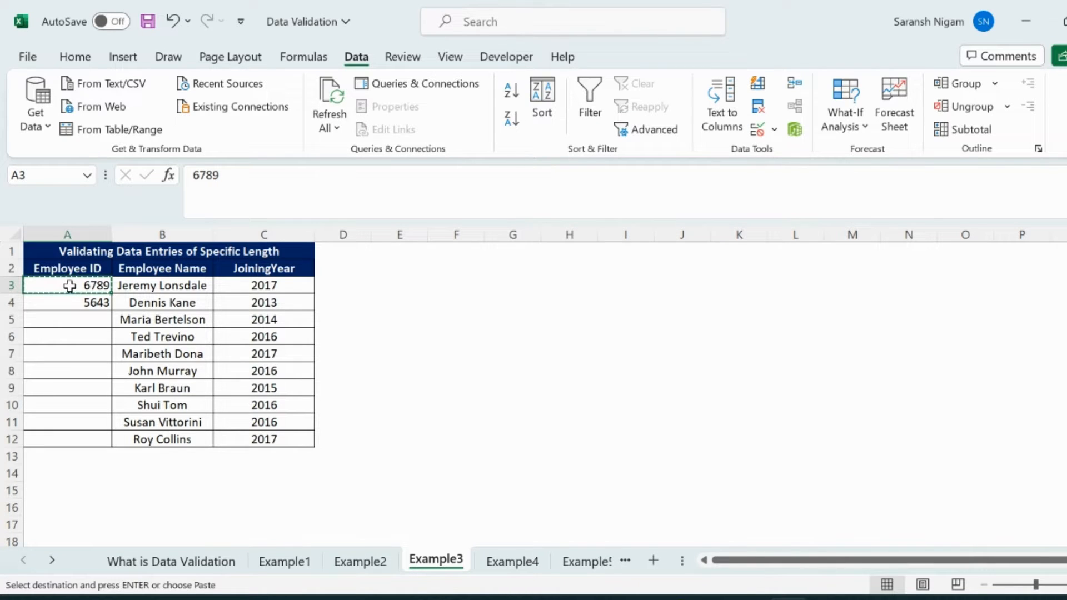
pyautogui.press('Down')
pyautogui.press('Right')
pyautogui.hotkey('ctrl', 'Down')
pyautogui.press('Left')
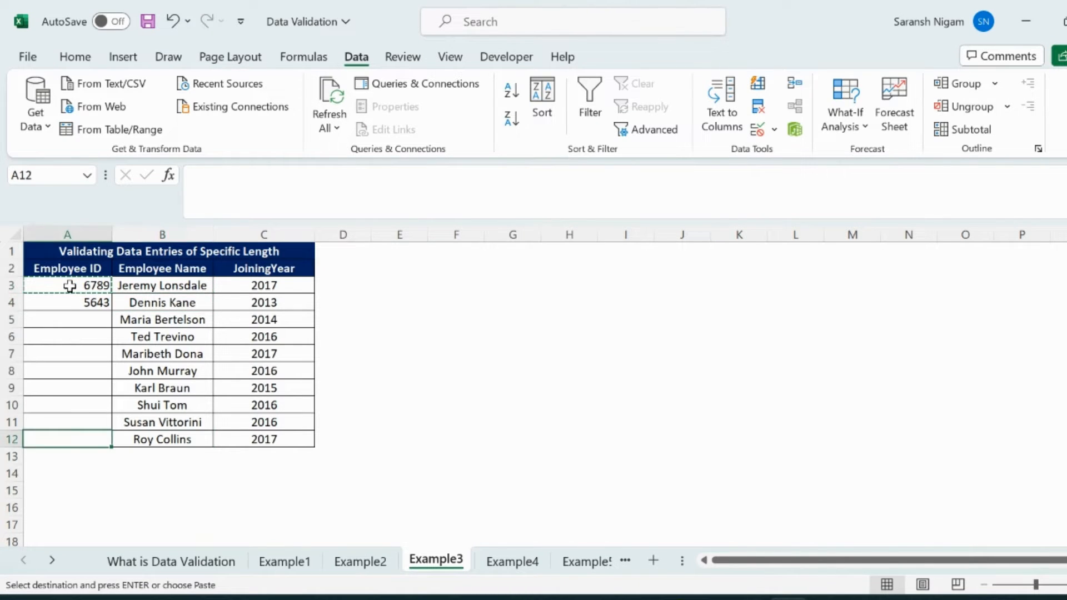
pyautogui.hotkey('ctrl', 'shift', 'Up')
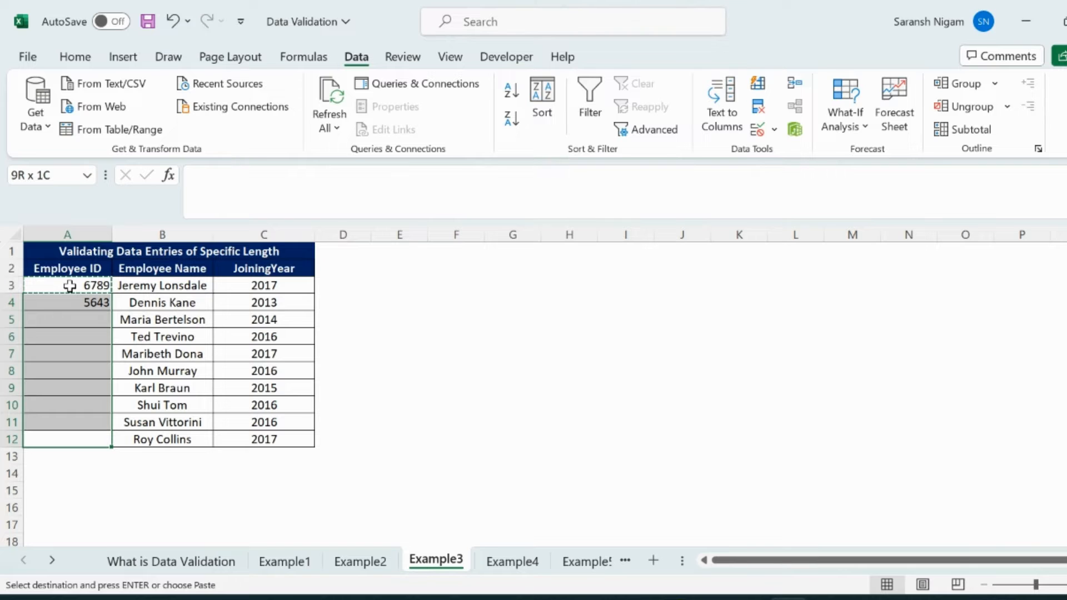
pyautogui.click(74, 56)
pyautogui.click(36, 126)
pyautogui.click(80, 337)
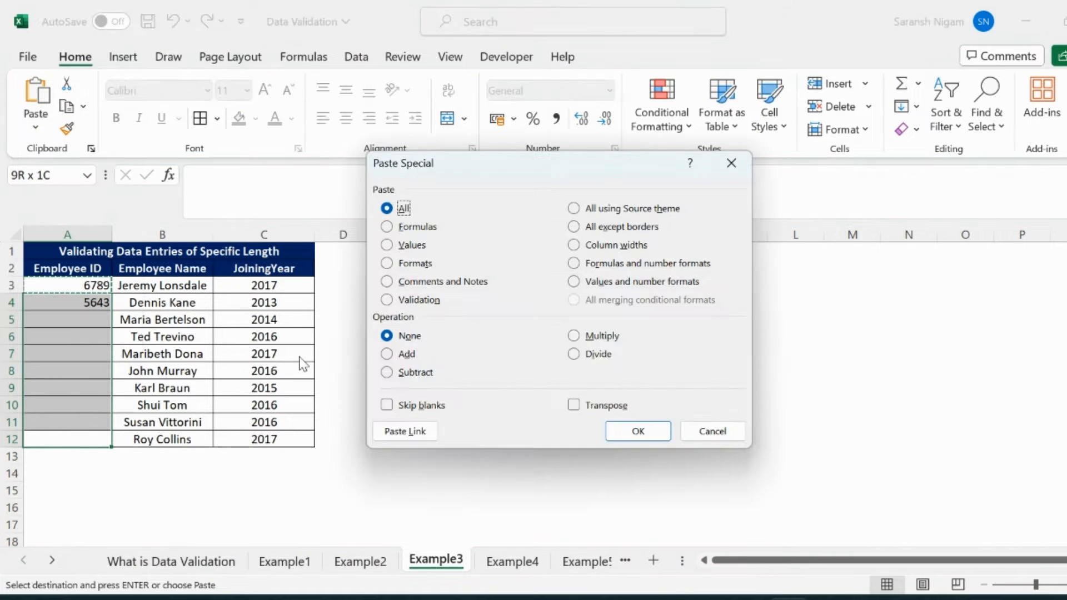
pyautogui.click(418, 300)
pyautogui.click(634, 431)
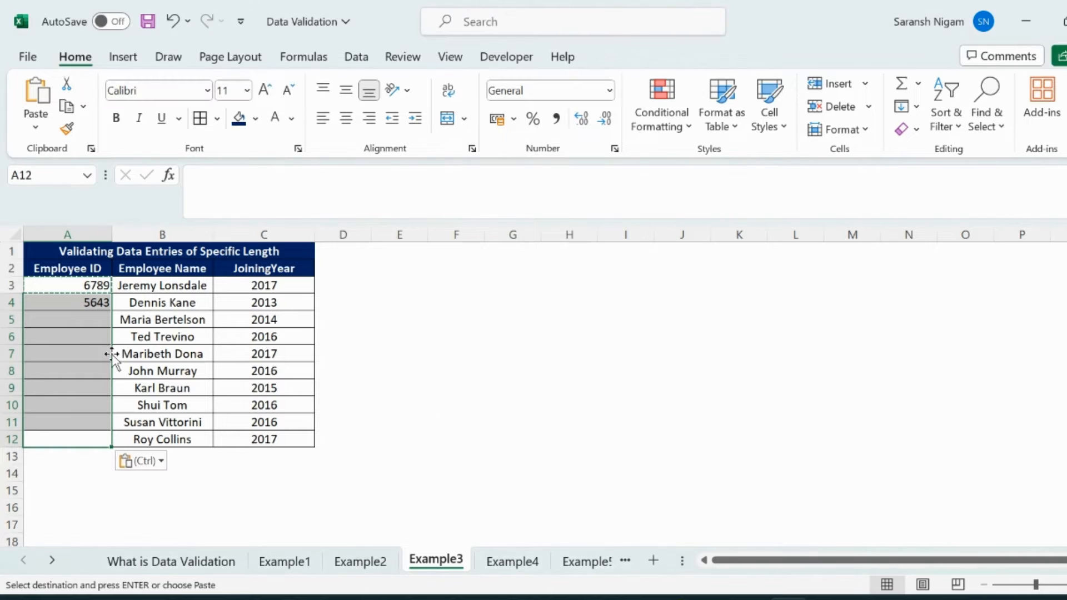
# Test the length rule by trying to enter 24 in Employee ID cell A5, and discard the entry
pyautogui.click(96, 320)
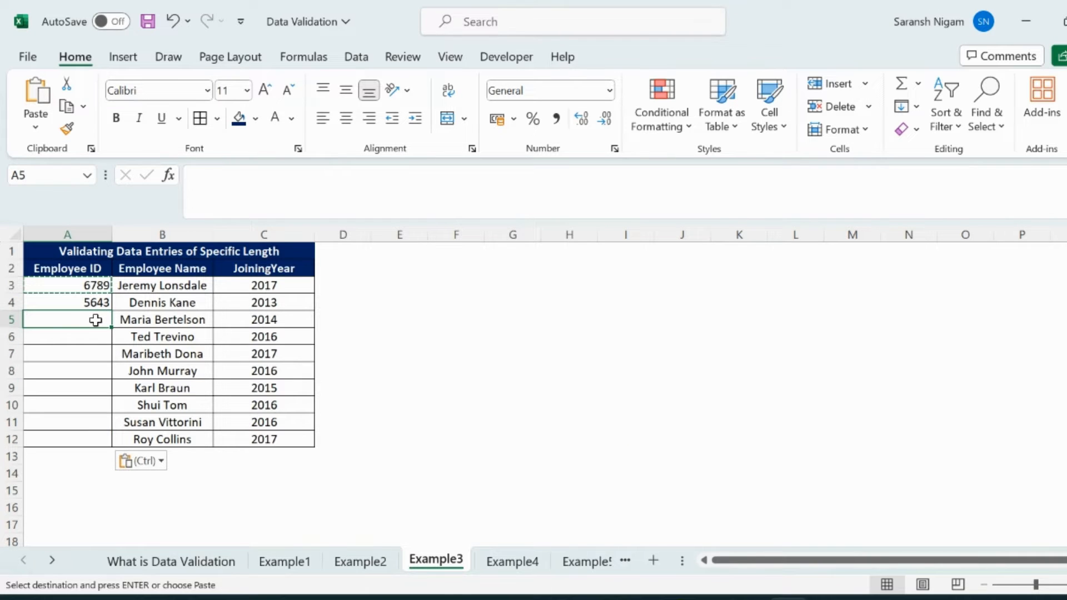
pyautogui.write('24')
pyautogui.press('Return')
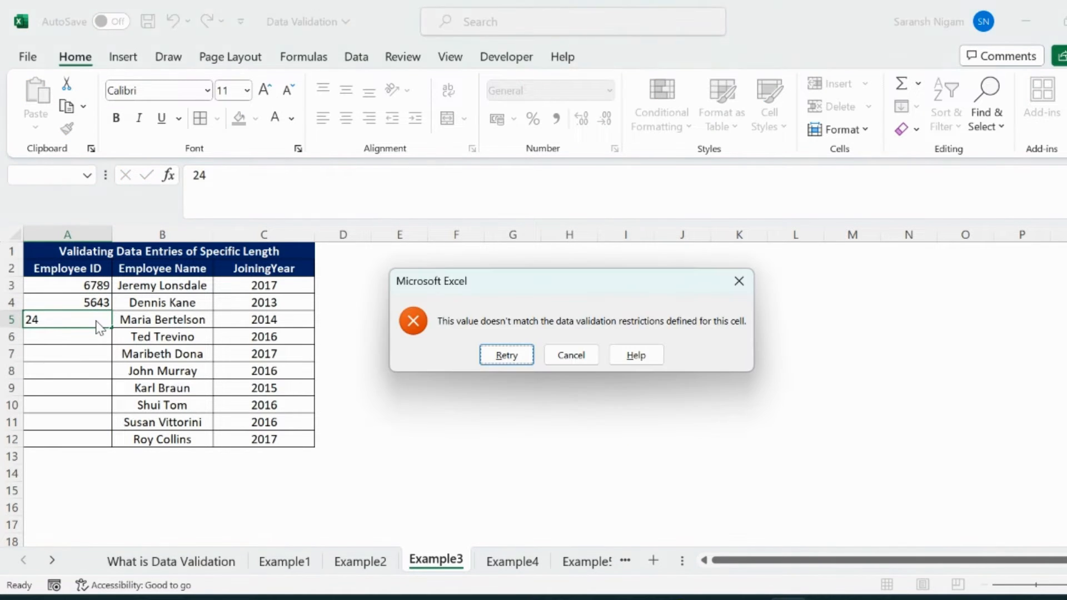
pyautogui.click(572, 356)
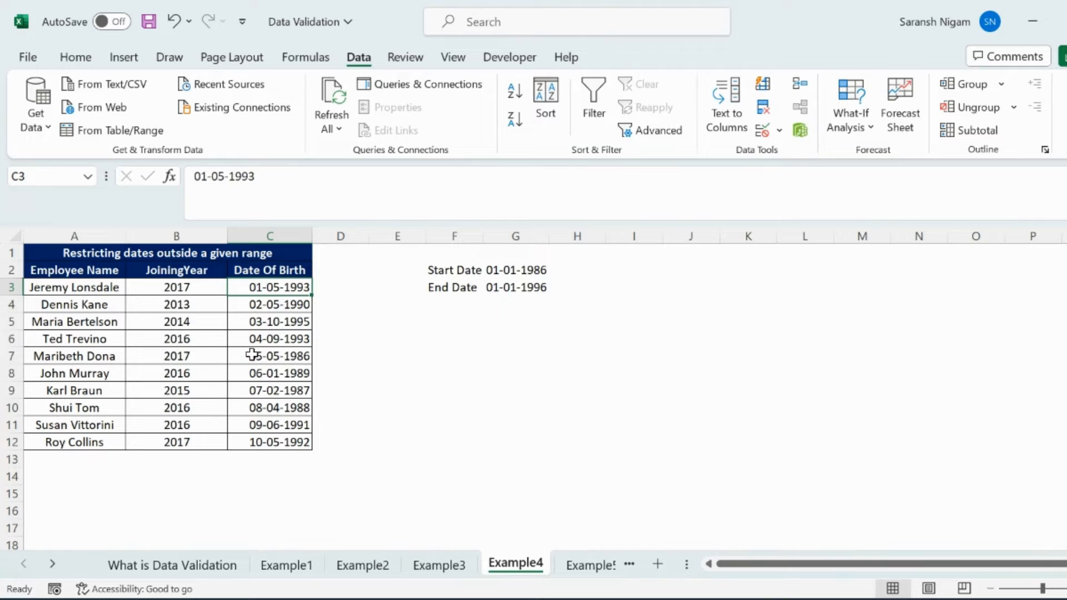
# Apply data validation to Date Of Birth cell C3 on Example4, allowing dates between the start date in G2 and end date in G3
pyautogui.click(274, 238)
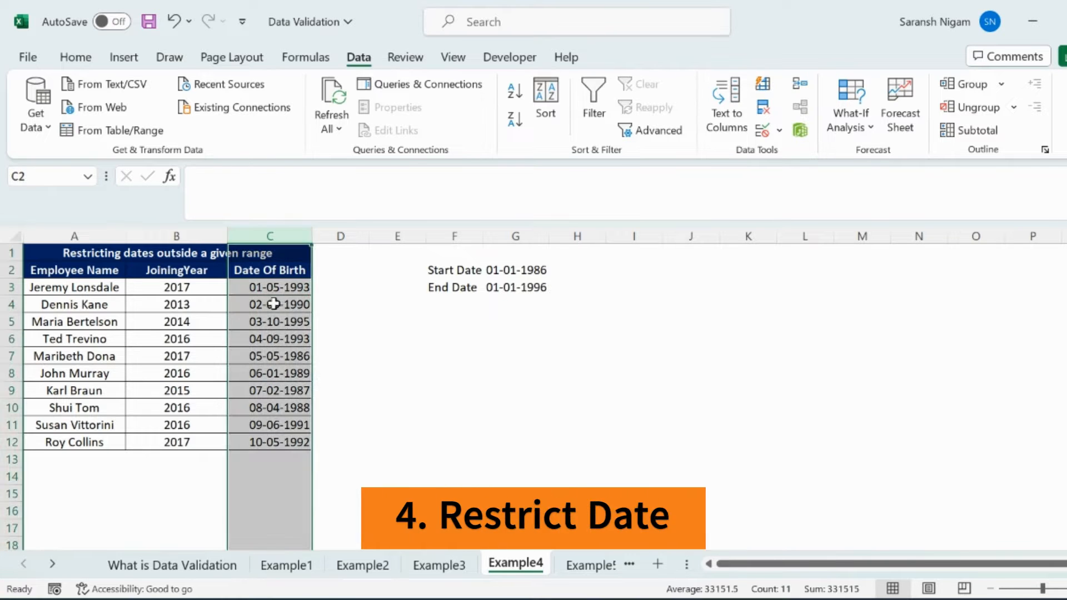
pyautogui.click(274, 318)
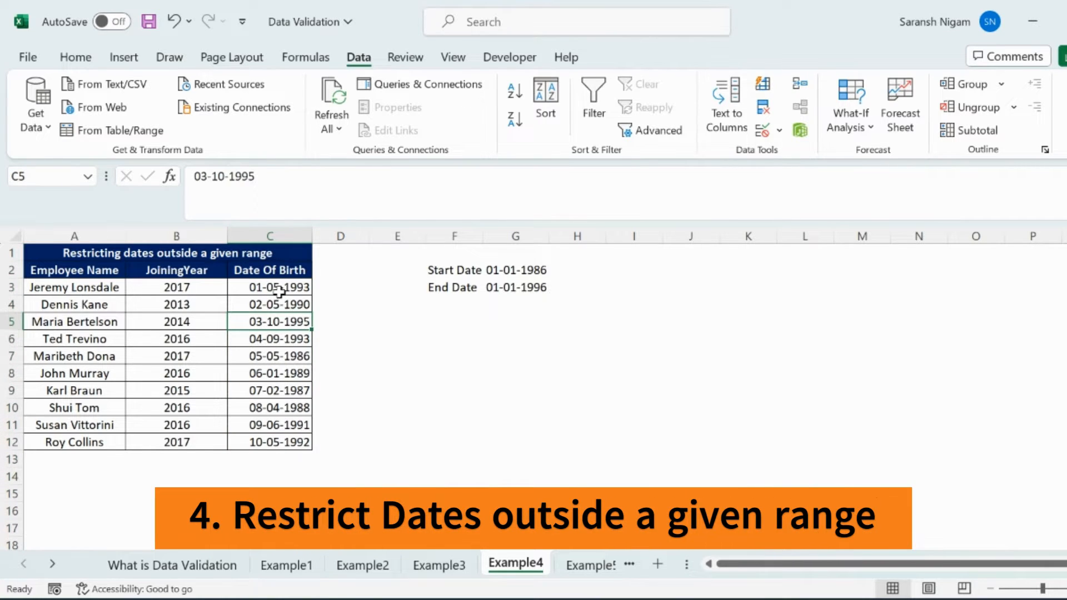
pyautogui.click(279, 288)
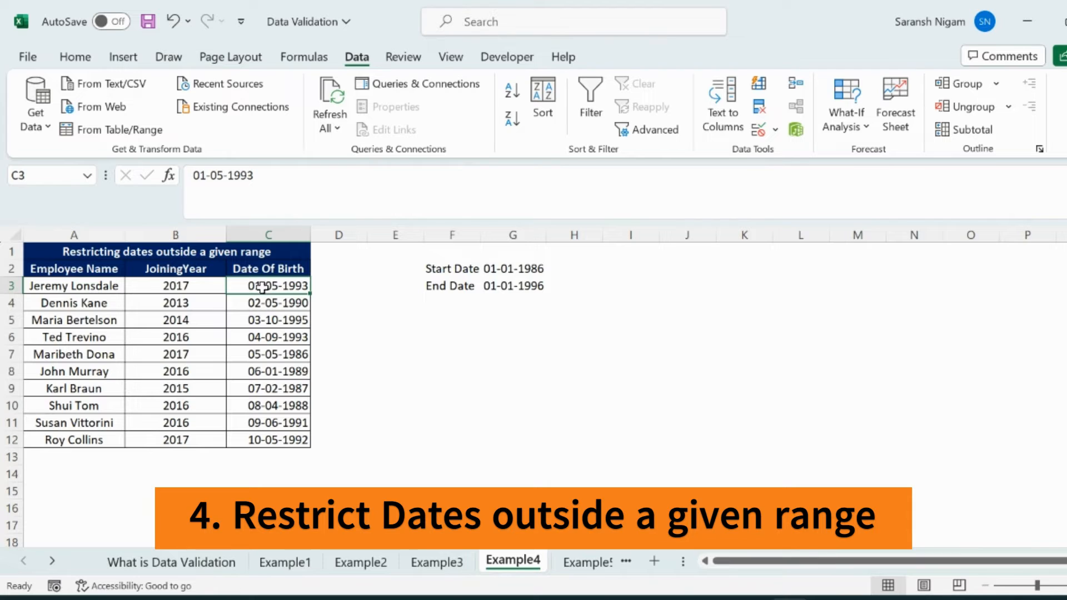
pyautogui.click(757, 131)
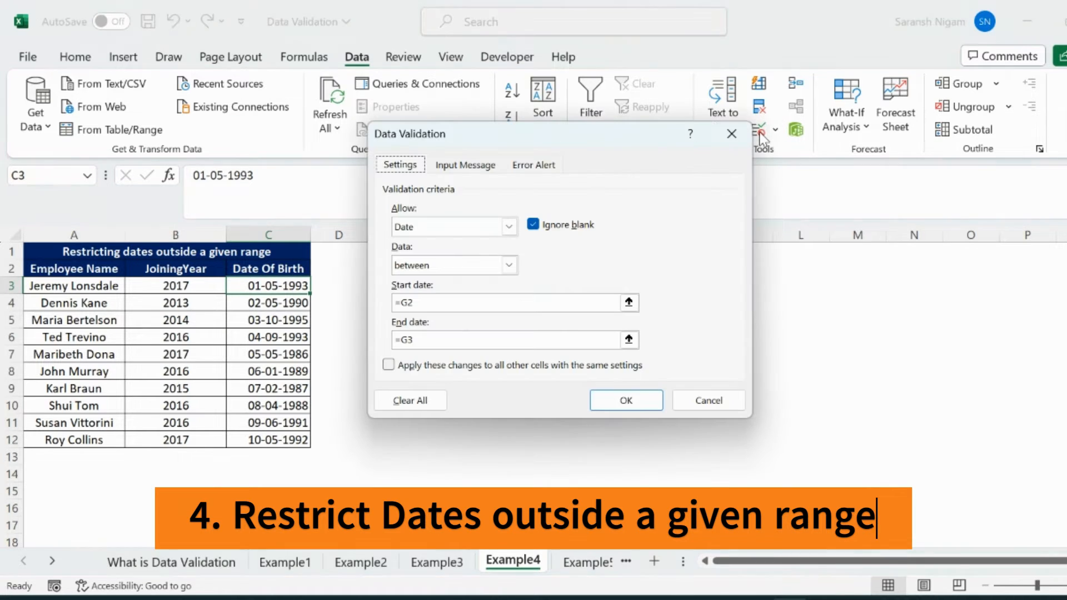
pyautogui.click(510, 227)
pyautogui.click(509, 227)
pyautogui.click(508, 265)
pyautogui.click(507, 265)
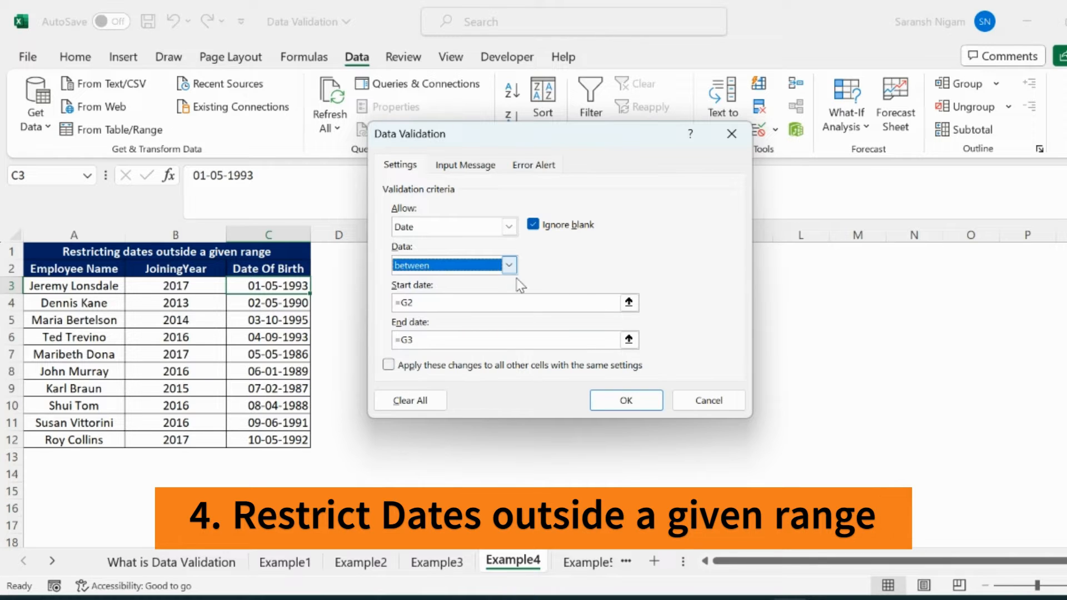
pyautogui.moveTo(640, 145); pyautogui.dragTo(963, 145)
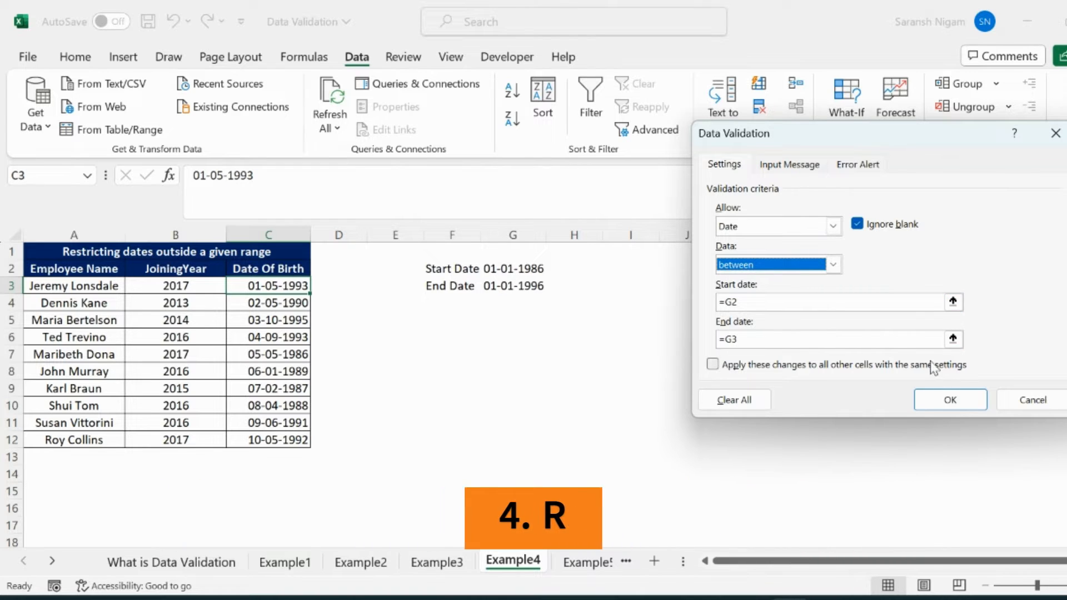
pyautogui.click(949, 402)
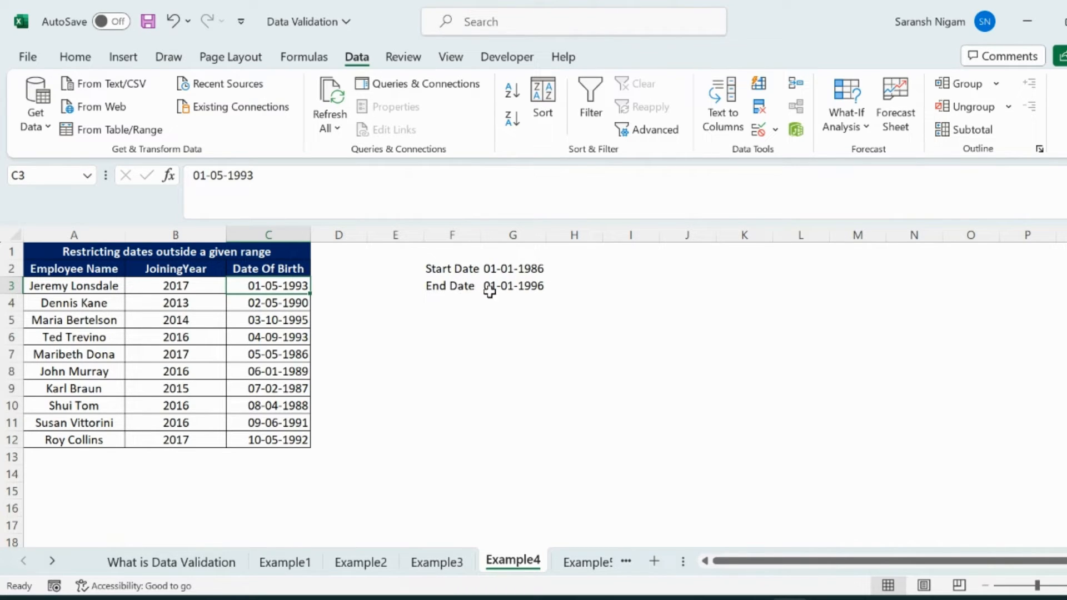
# Test the date rule by trying to change C3 to a date before the start date, and discard the entry
pyautogui.click(275, 182)
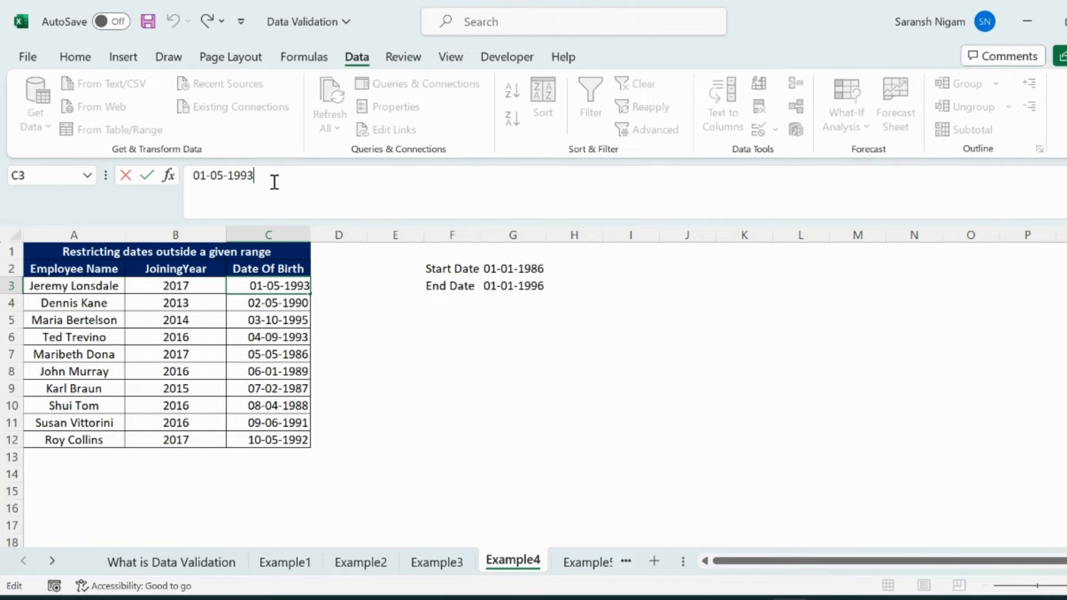
pyautogui.press('BackSpace')
pyautogui.press('BackSpace')
pyautogui.write('85')
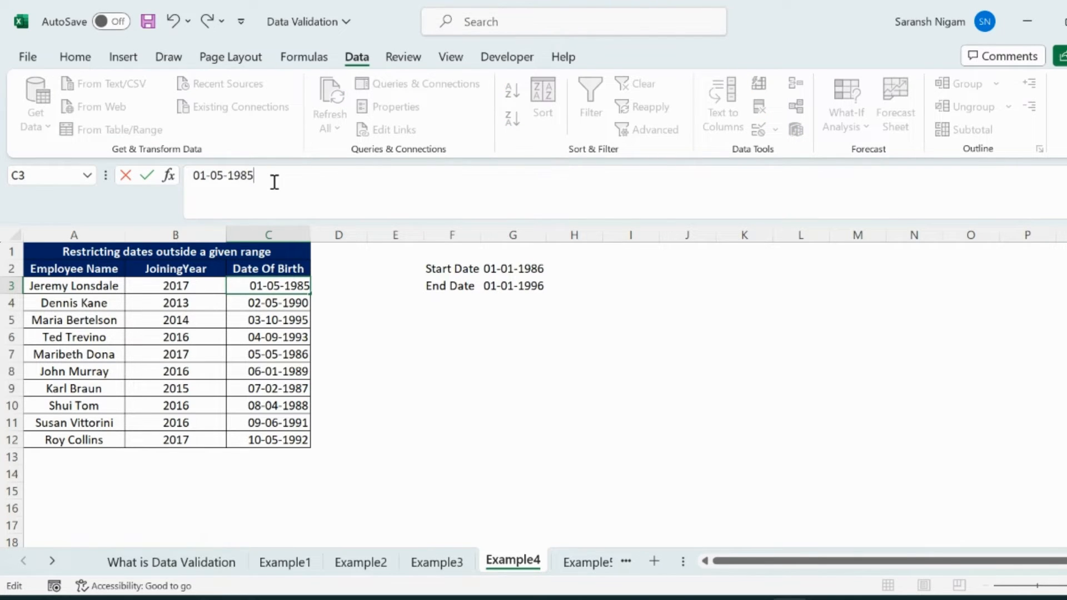
pyautogui.press('Return')
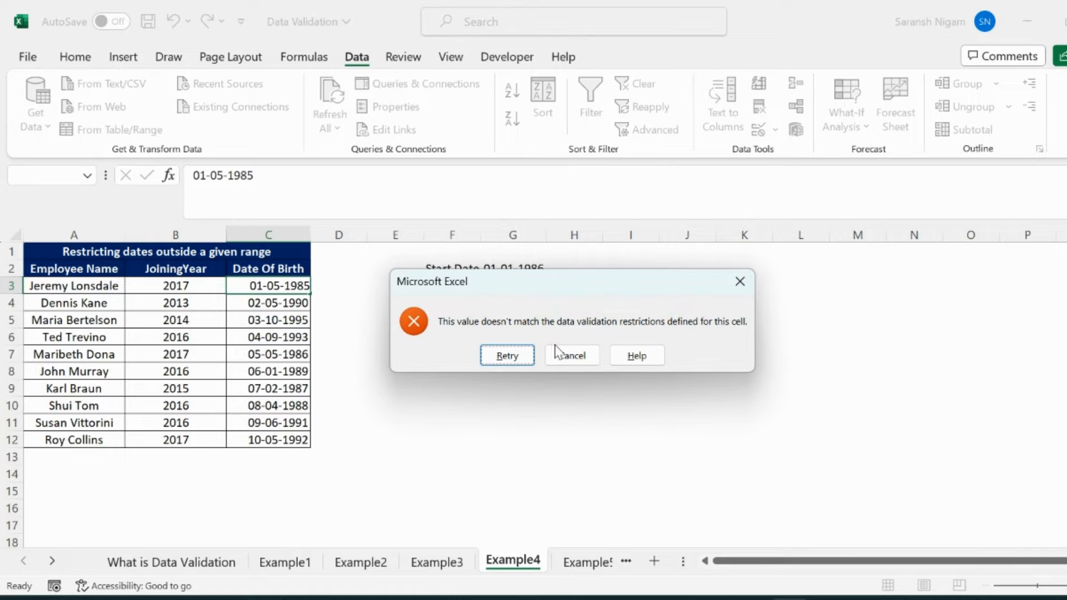
pyautogui.click(563, 356)
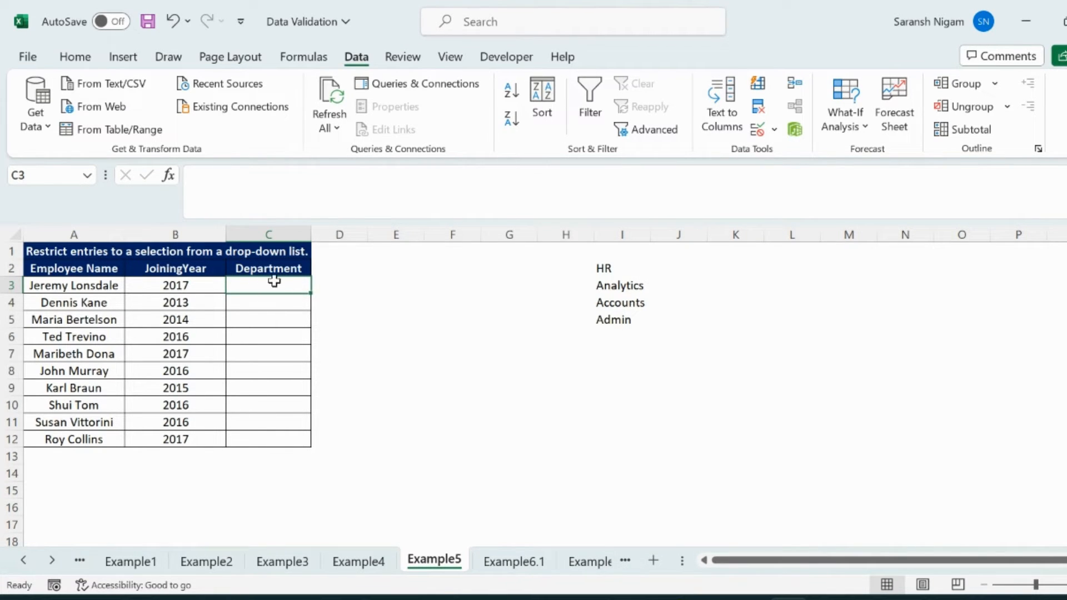
# Apply list validation to Department cell C3 on Example5 with source =$I$2:$I$5, and check the choices in its drop-down
pyautogui.click(757, 131)
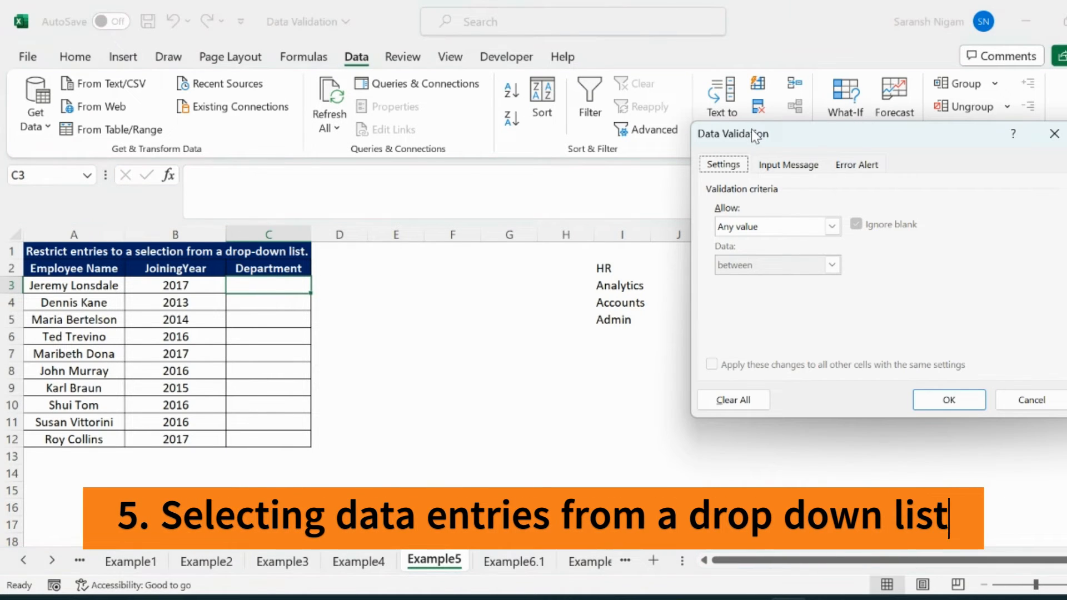
pyautogui.click(832, 227)
pyautogui.click(764, 280)
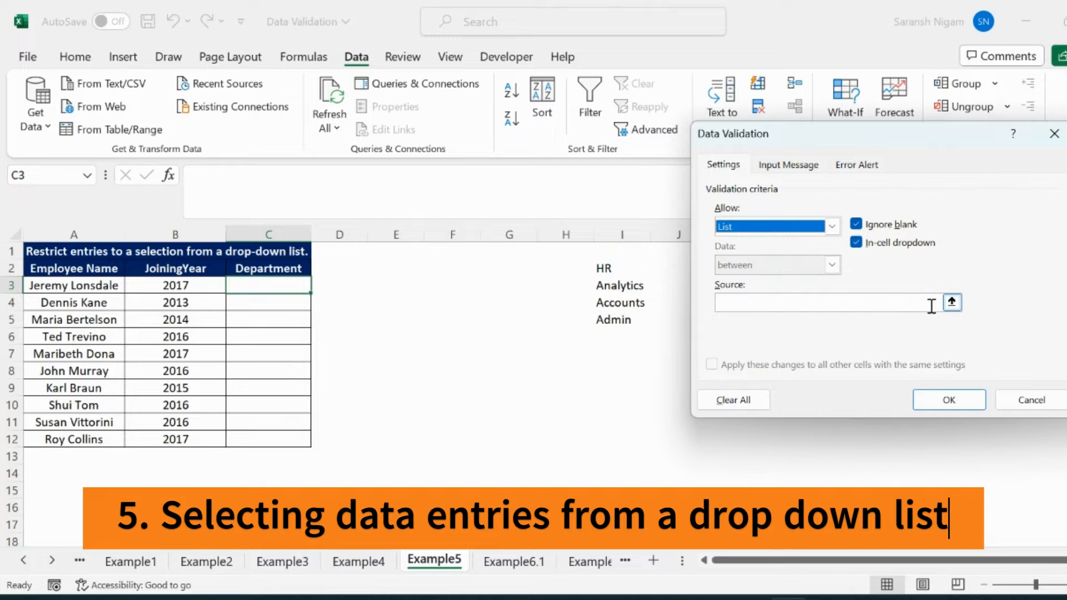
pyautogui.click(951, 303)
pyautogui.moveTo(607, 266); pyautogui.dragTo(608, 317)
pyautogui.click(1061, 156)
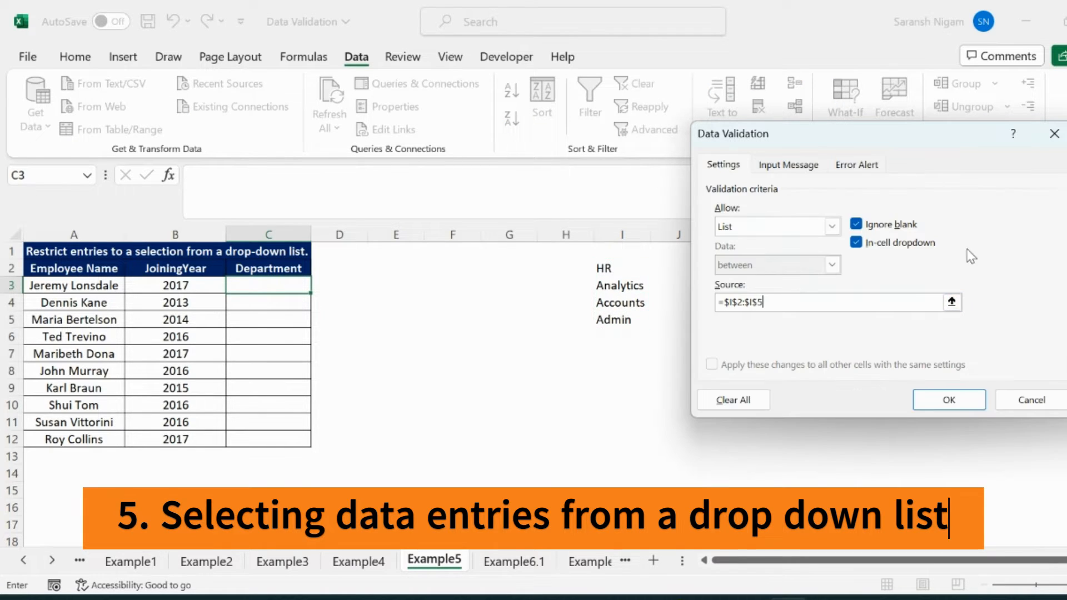
pyautogui.click(948, 399)
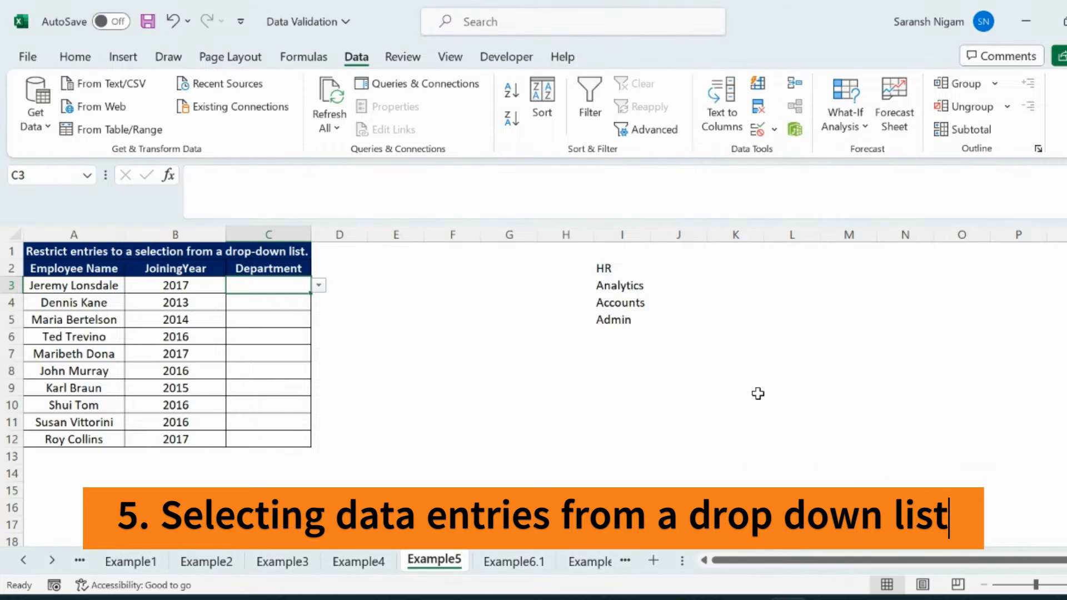
pyautogui.click(319, 286)
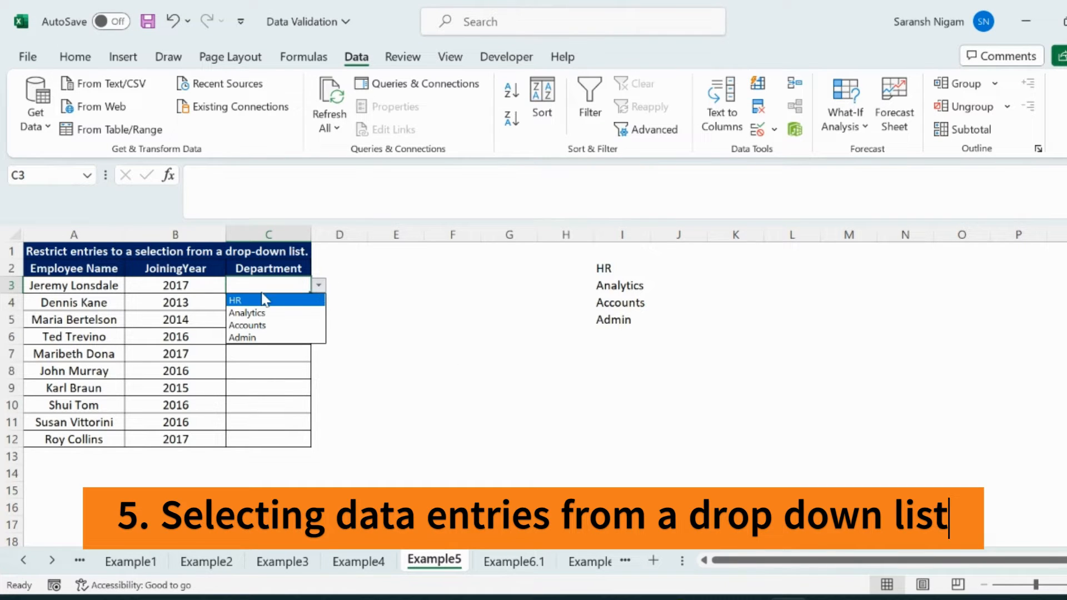
pyautogui.click(321, 286)
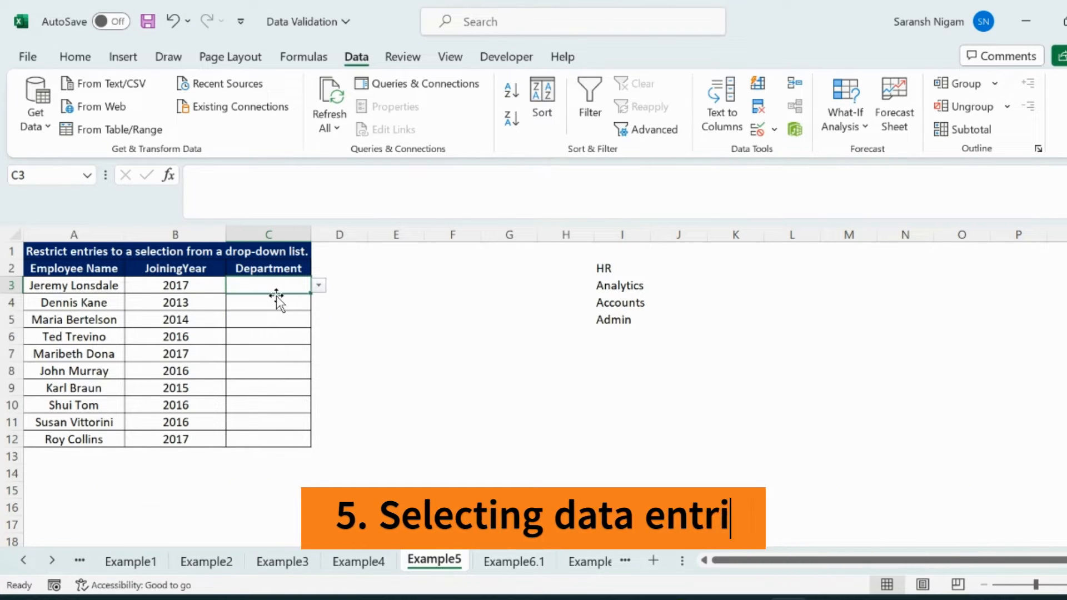
# Copy the list validation from Department cell C3 on Example5 to the whole range C3:C12, pasting only the validation
pyautogui.hotkey('ctrl', 'c')
pyautogui.click(200, 287)
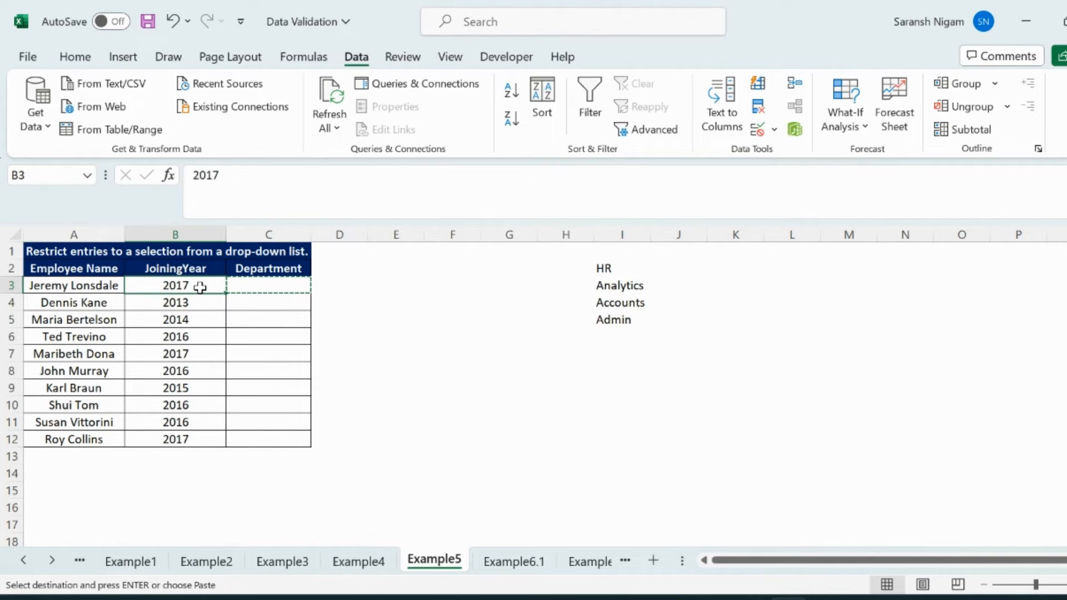
pyautogui.hotkey('ctrl', 'Down')
pyautogui.press('Right')
pyautogui.hotkey('ctrl', 'shift', 'Up')
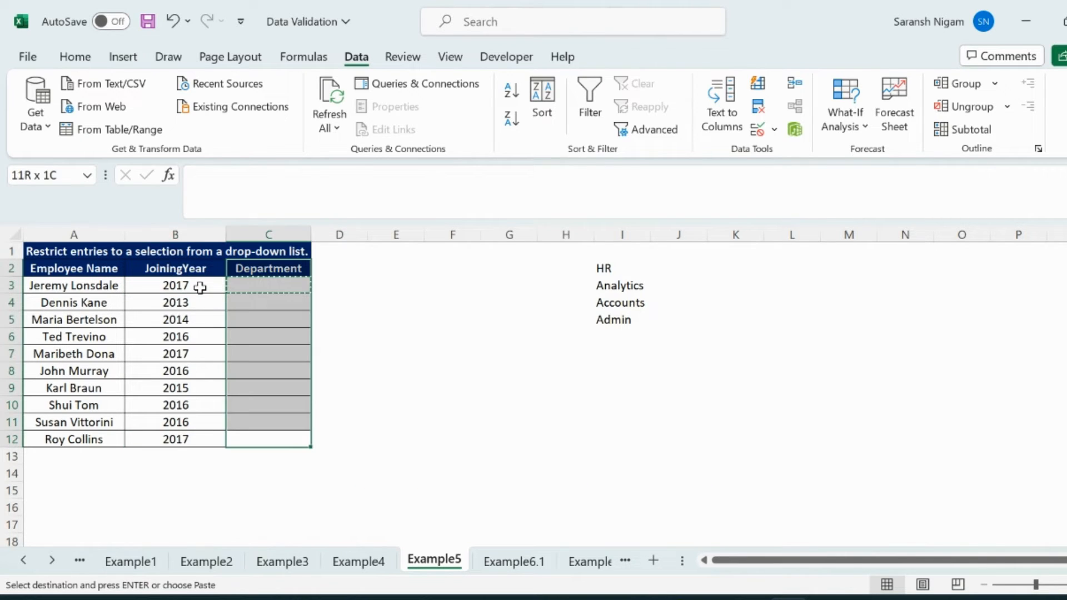
pyautogui.hotkey('shift', 'Down')
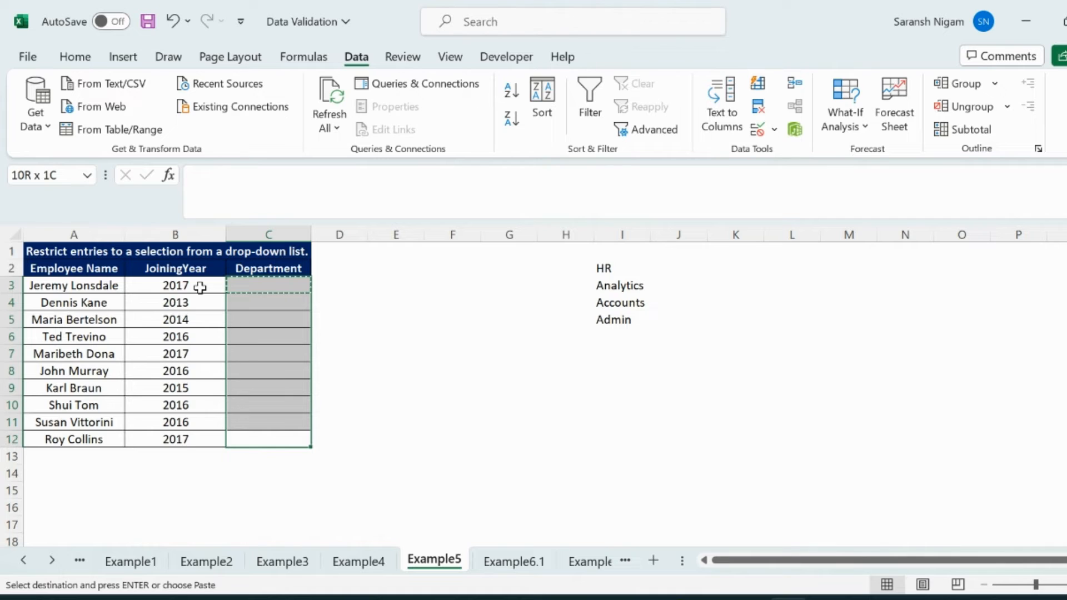
pyautogui.hotkey('alt', 'e')
pyautogui.press('s')
pyautogui.press('n')
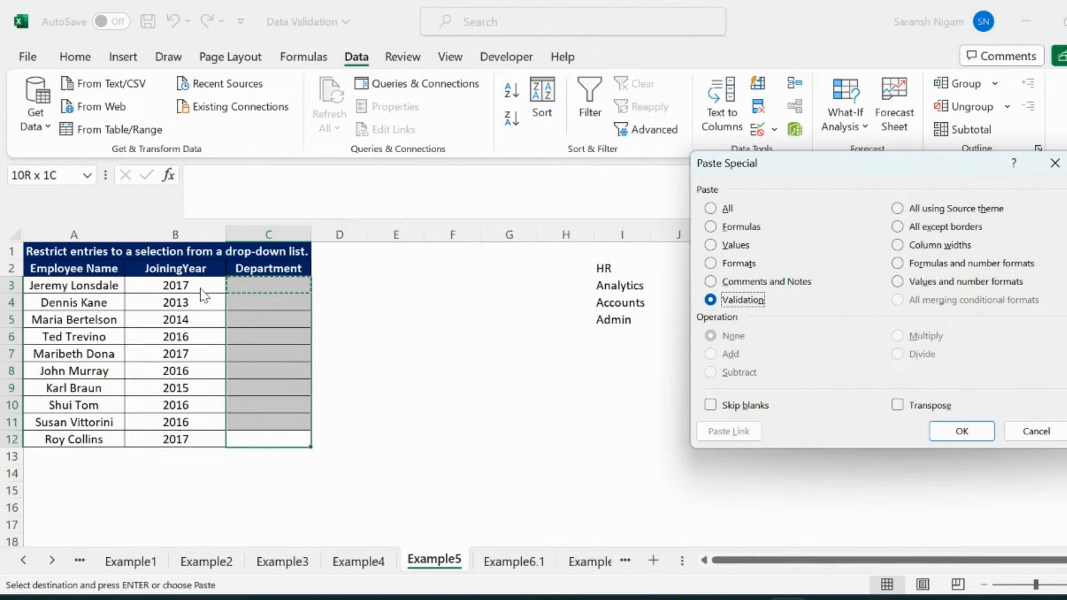
pyautogui.click(948, 433)
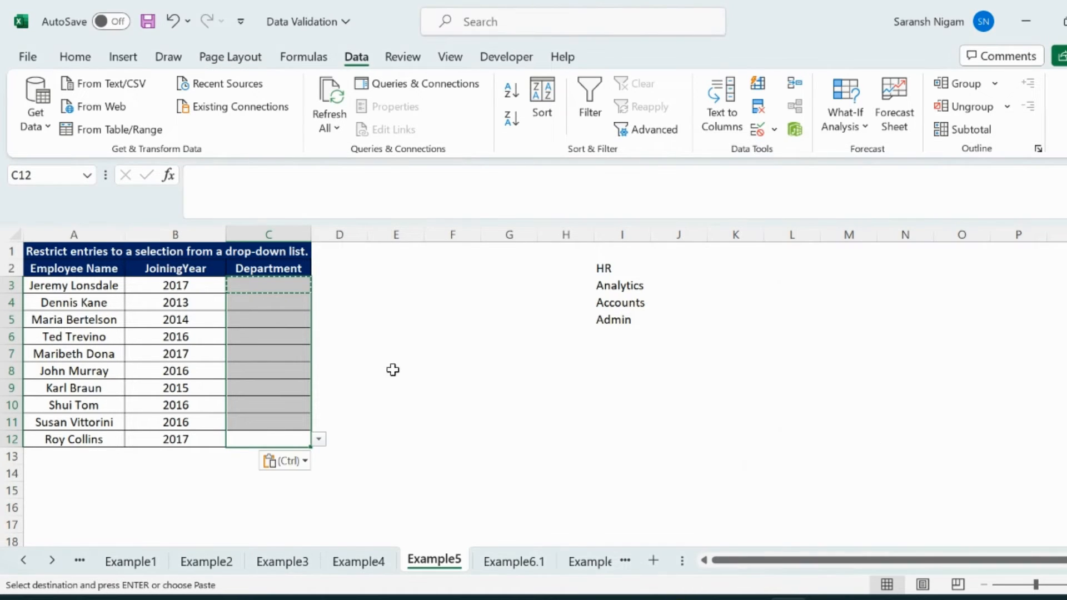
# Choose Analytics from the drop-down in Department cell C4, and open the list of choices in C6
pyautogui.click(278, 302)
pyautogui.click(317, 303)
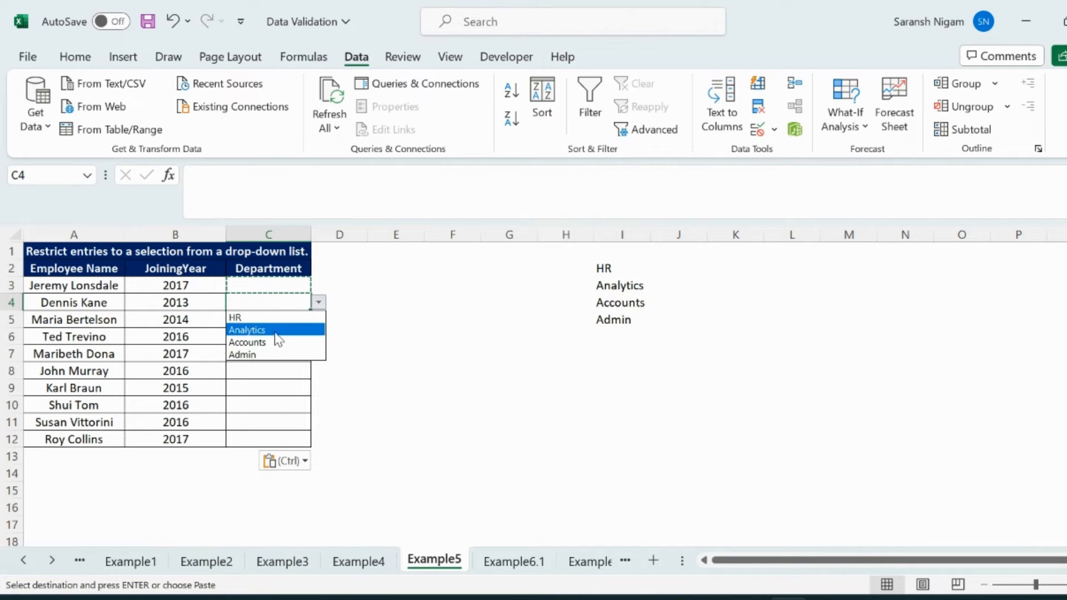
pyautogui.click(279, 330)
pyautogui.click(278, 335)
pyautogui.click(318, 337)
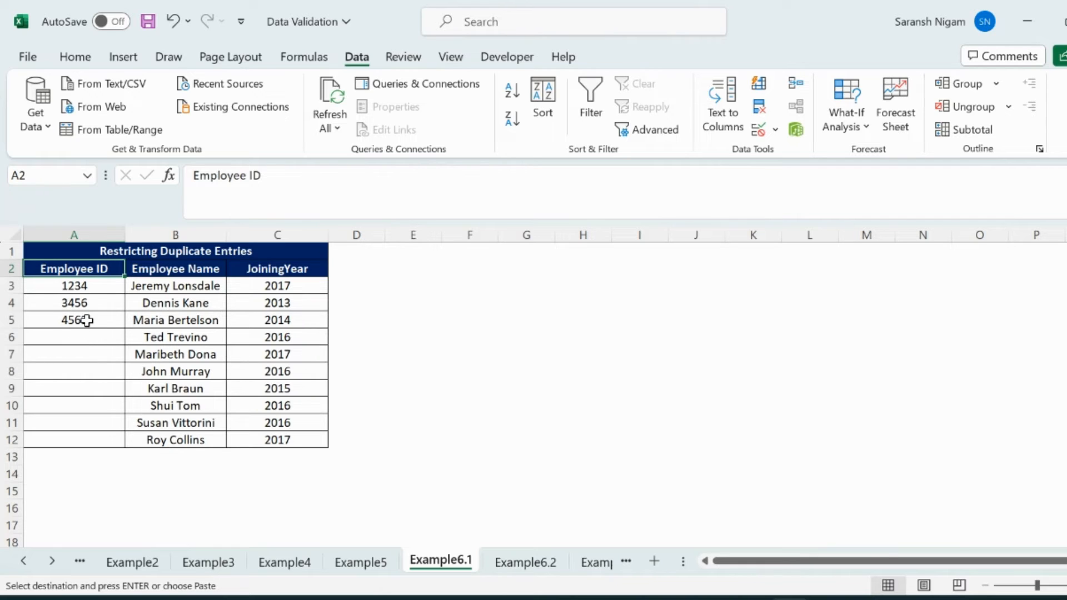
# Review the duplicate-restricting validation formula on Employee ID cell A3 of Example6.1, keeping Custom as the allowed type
pyautogui.click(86, 286)
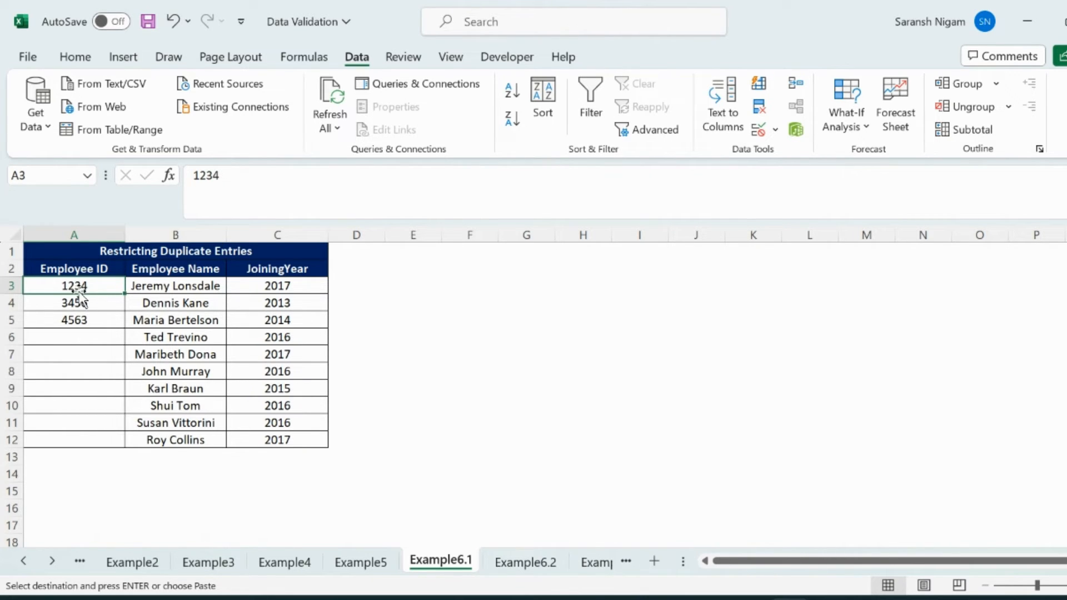
pyautogui.click(755, 129)
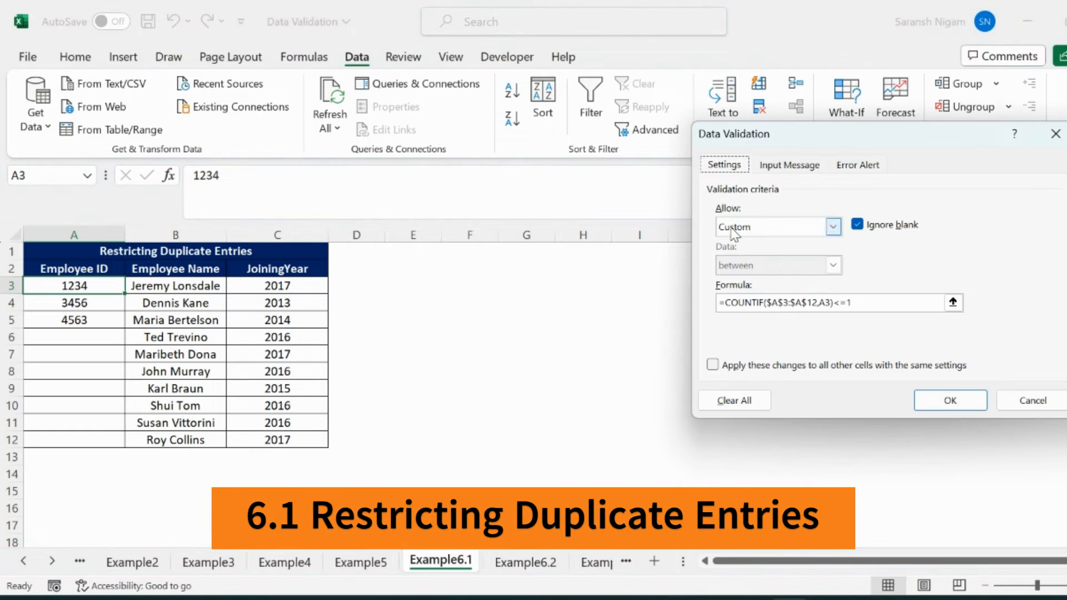
pyautogui.click(832, 231)
pyautogui.click(761, 330)
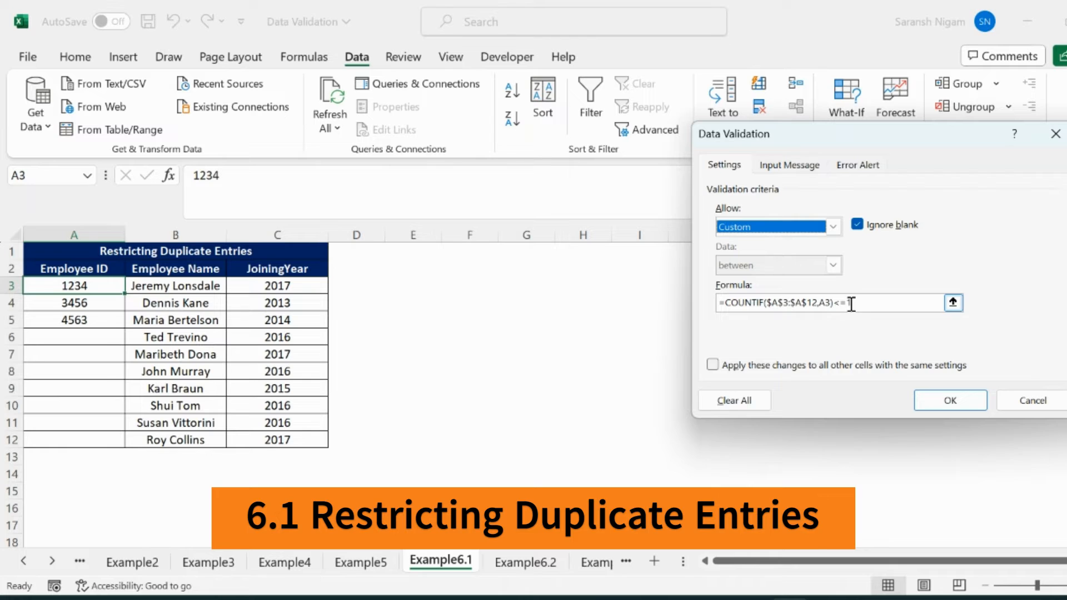
pyautogui.click(948, 400)
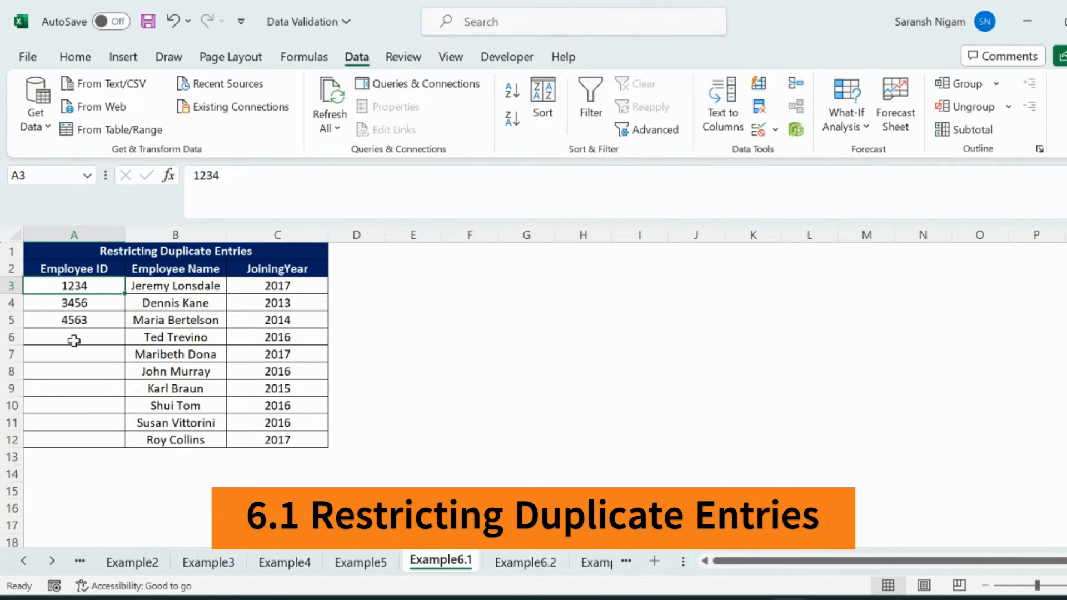
# Test the duplicate rule by trying to enter 1234 in Employee ID cell A6 on Example6.1
pyautogui.click(58, 339)
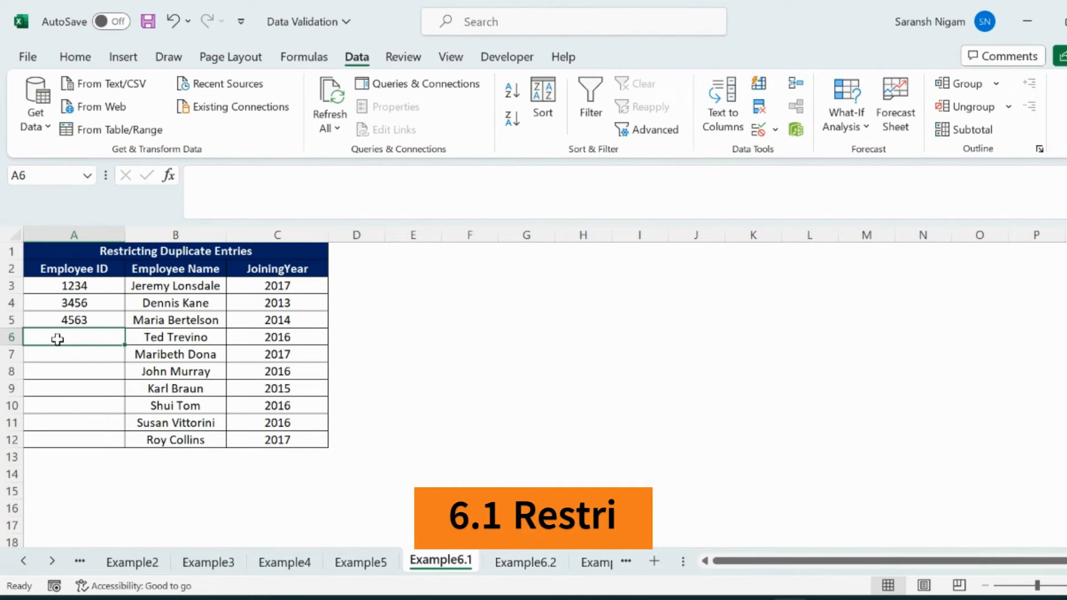
pyautogui.write('1234')
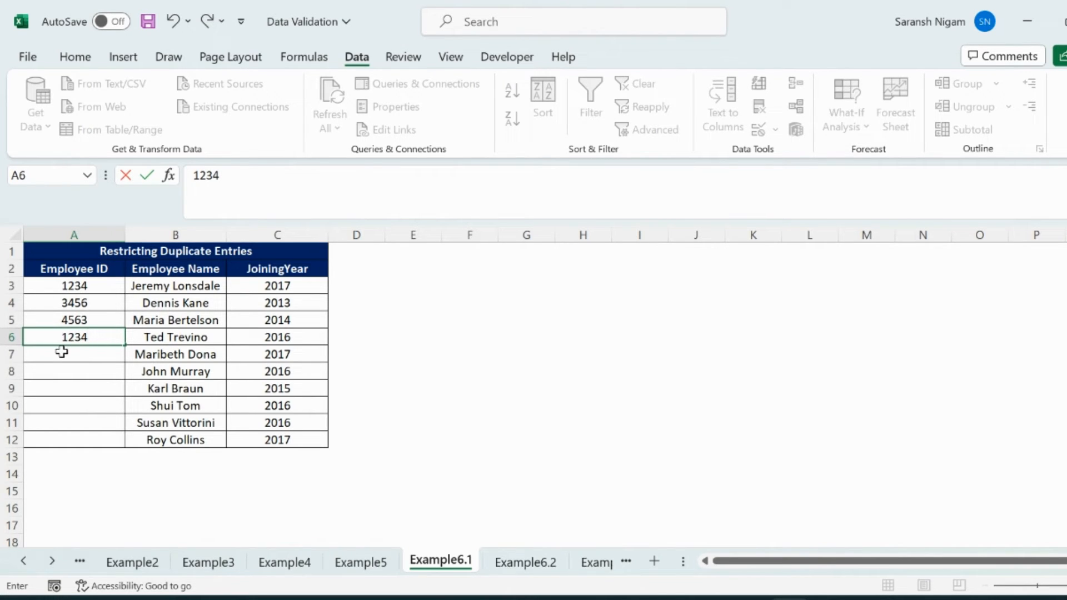
pyautogui.press('Return')
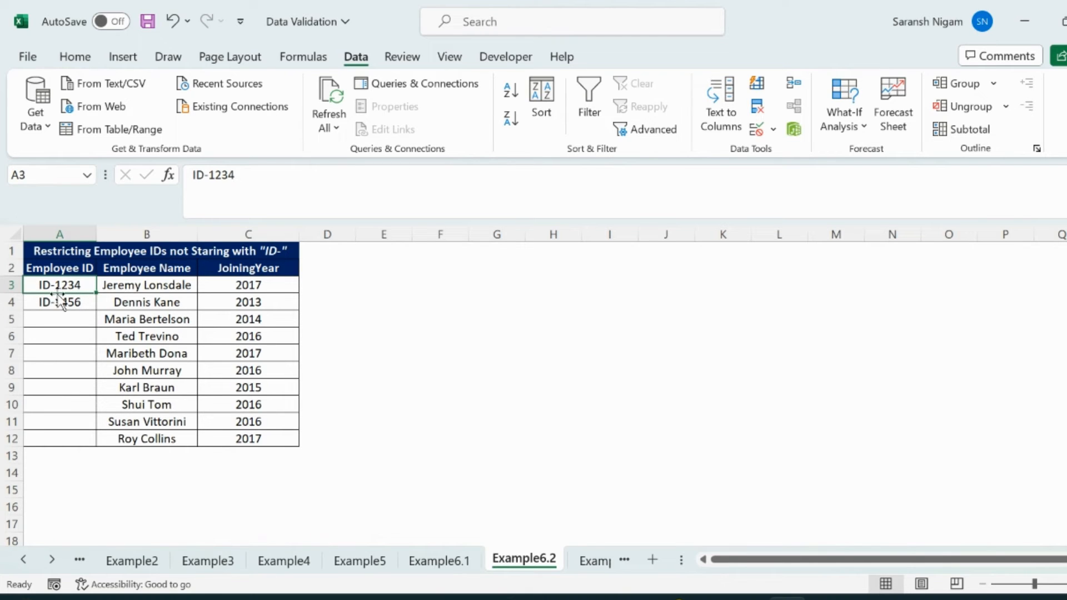
# Review the validation formula that requires the "ID-" prefix on Employee ID cell A3 of Example6.2, keeping the Custom type
pyautogui.click(756, 130)
pyautogui.click(830, 227)
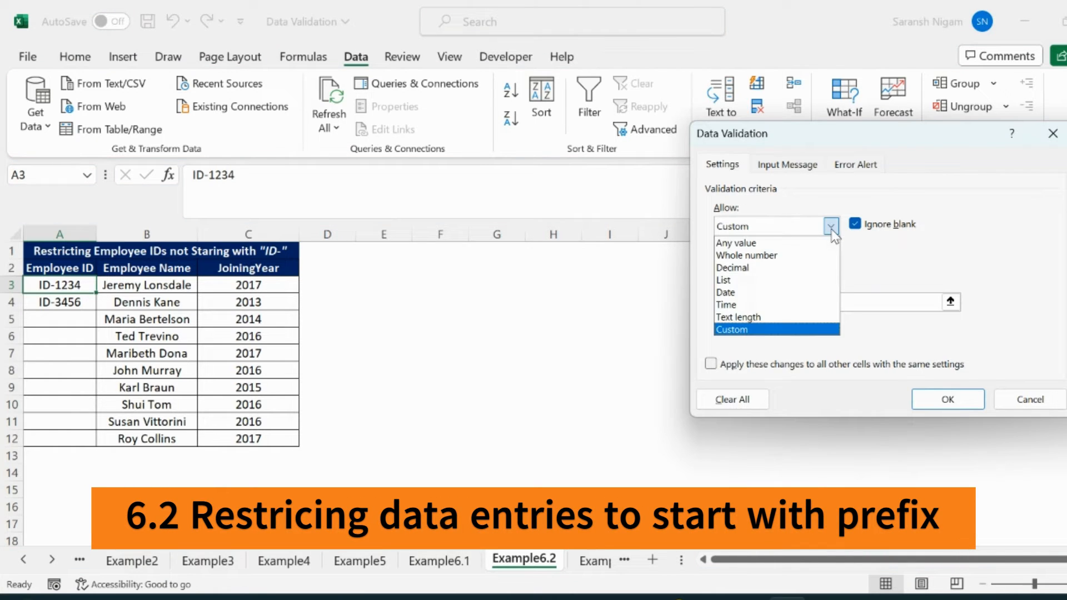
pyautogui.click(830, 226)
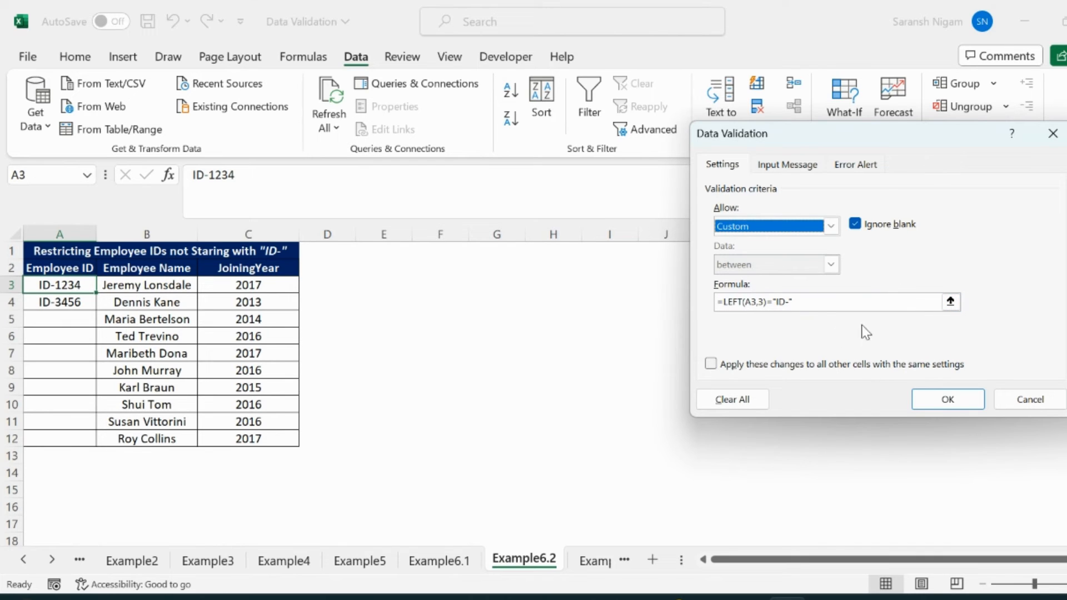
pyautogui.click(947, 402)
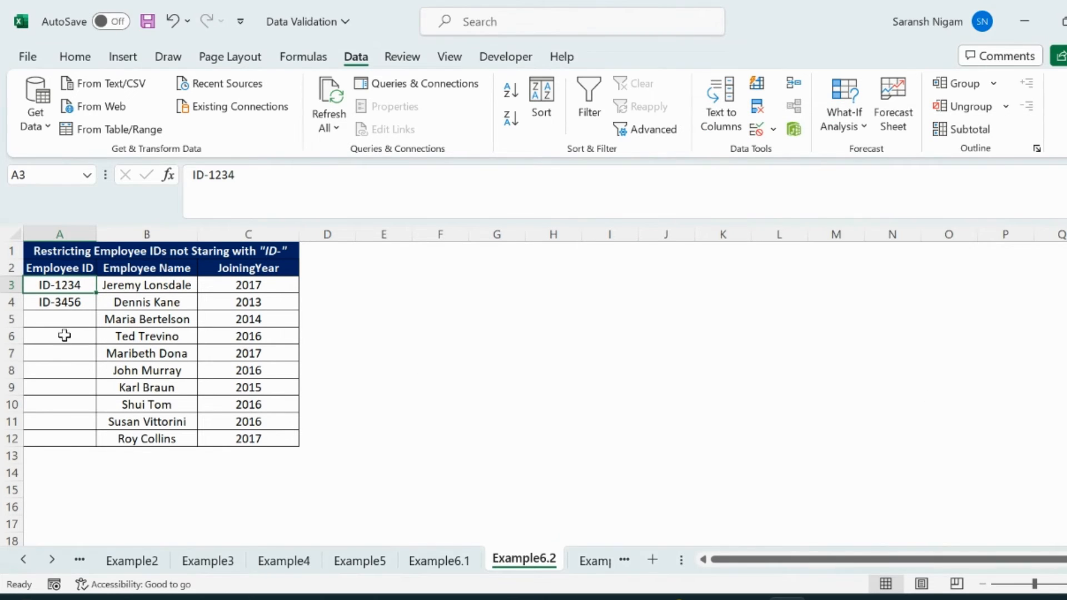
# Test the prefix rule by trying to enter 5674 without "ID-" in Employee ID cell A5 on Example6.2
pyautogui.click(56, 317)
pyautogui.write('5674')
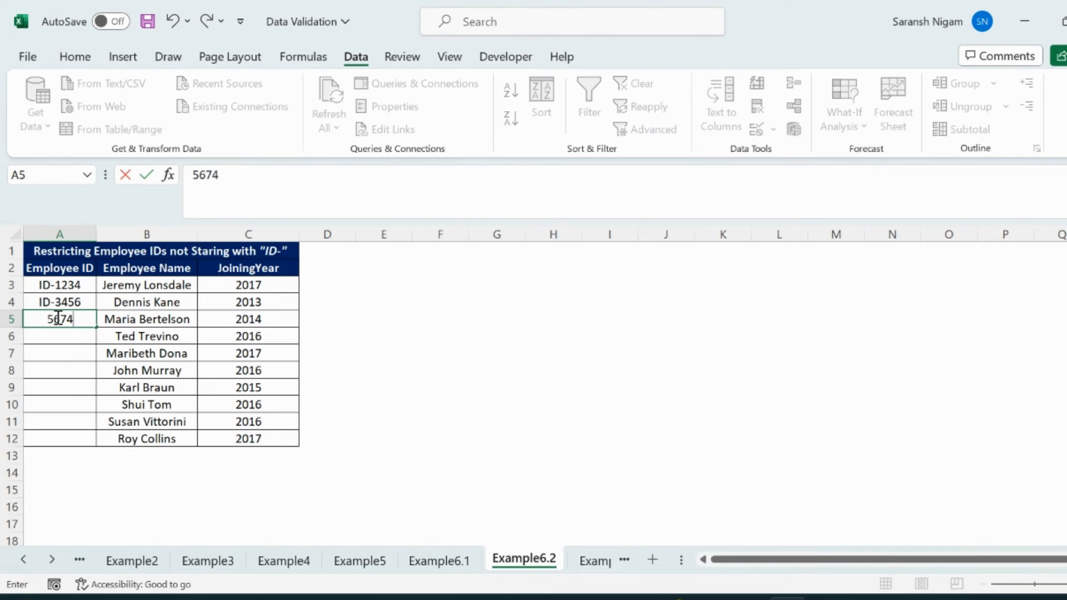
pyautogui.press('Return')
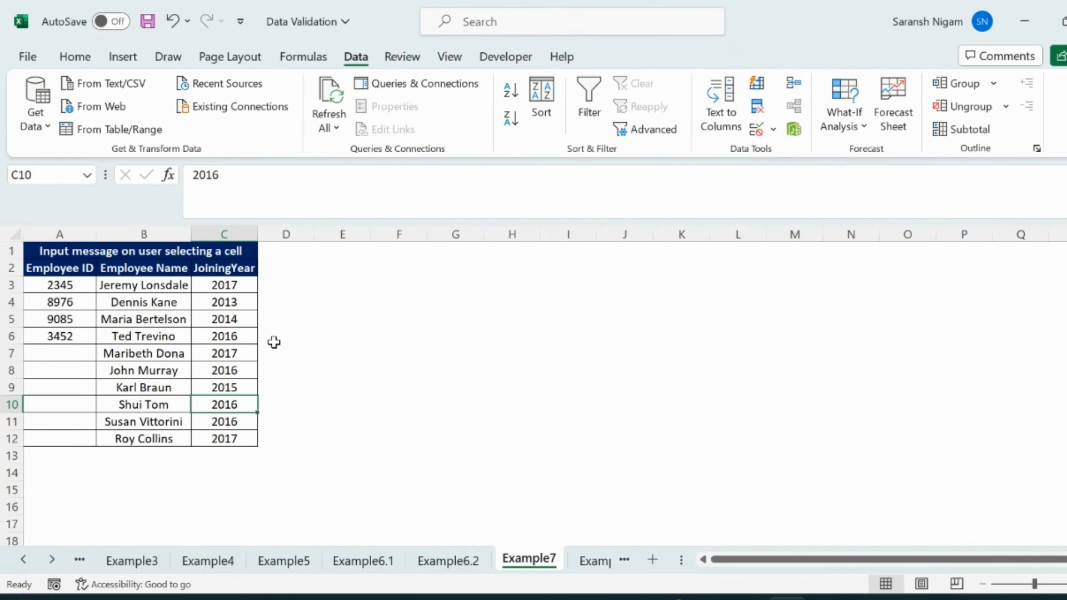
# Review the title and text of the validation input message on Employee ID cell A3 of Example7, and keep the settings
pyautogui.click(62, 285)
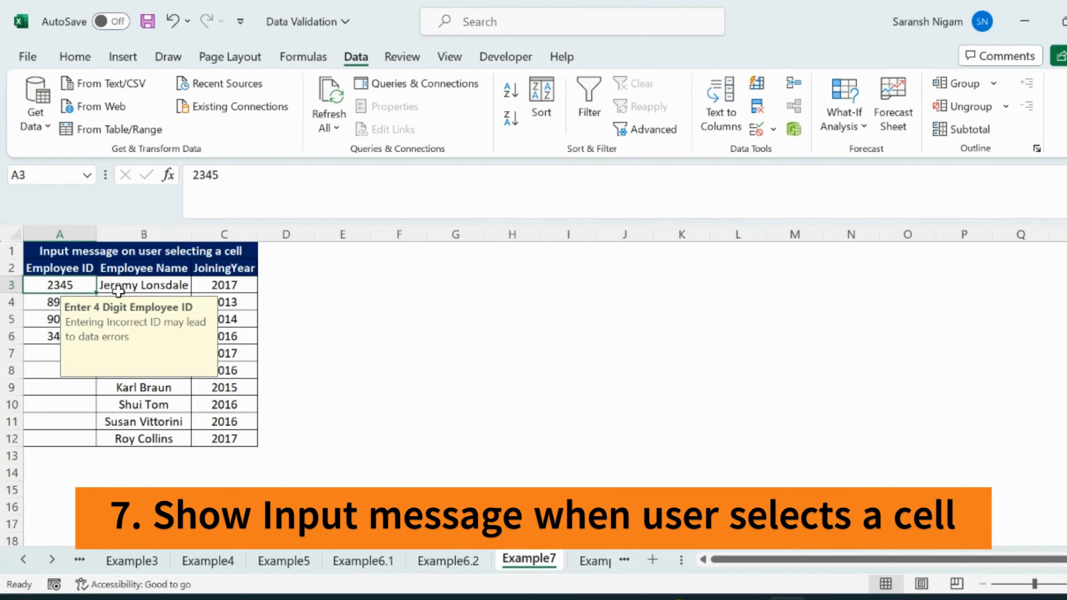
pyautogui.click(759, 134)
pyautogui.click(788, 165)
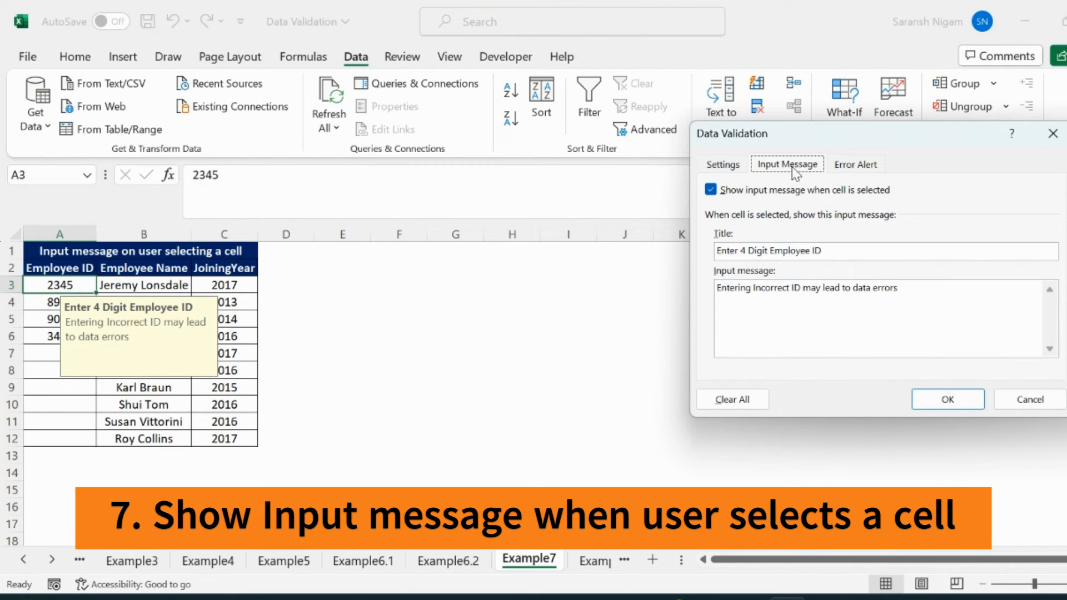
pyautogui.moveTo(822, 250); pyautogui.dragTo(715, 251)
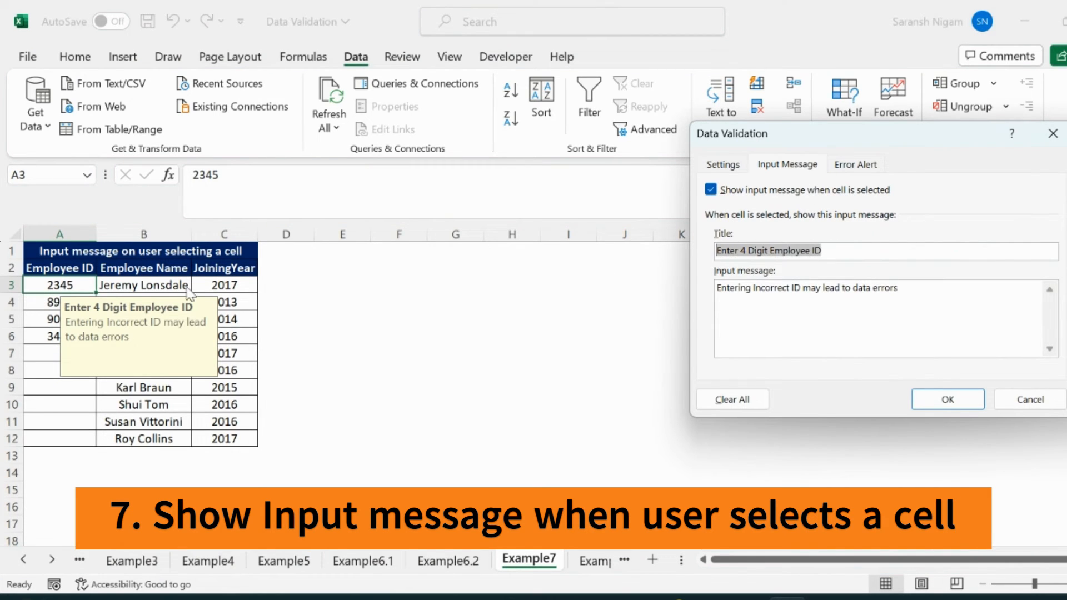
pyautogui.click(906, 292)
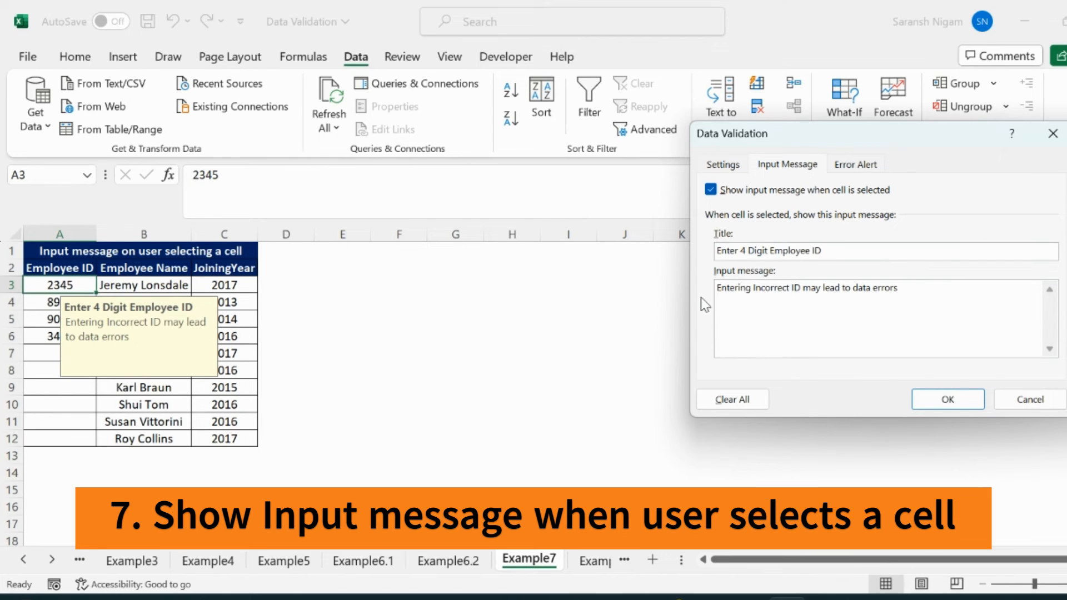
pyautogui.moveTo(900, 288); pyautogui.dragTo(703, 291)
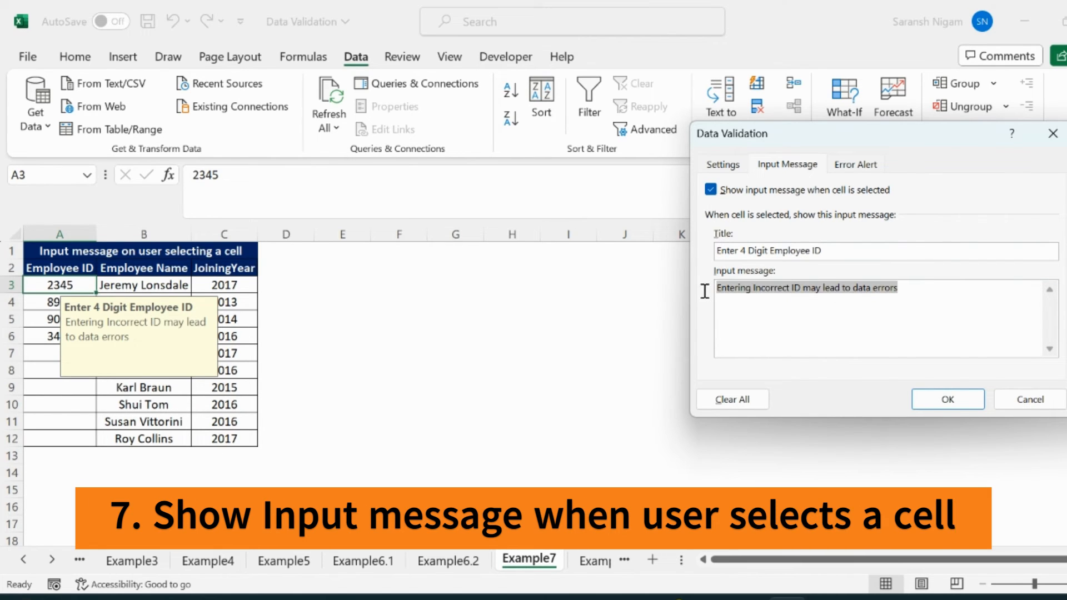
pyautogui.click(946, 403)
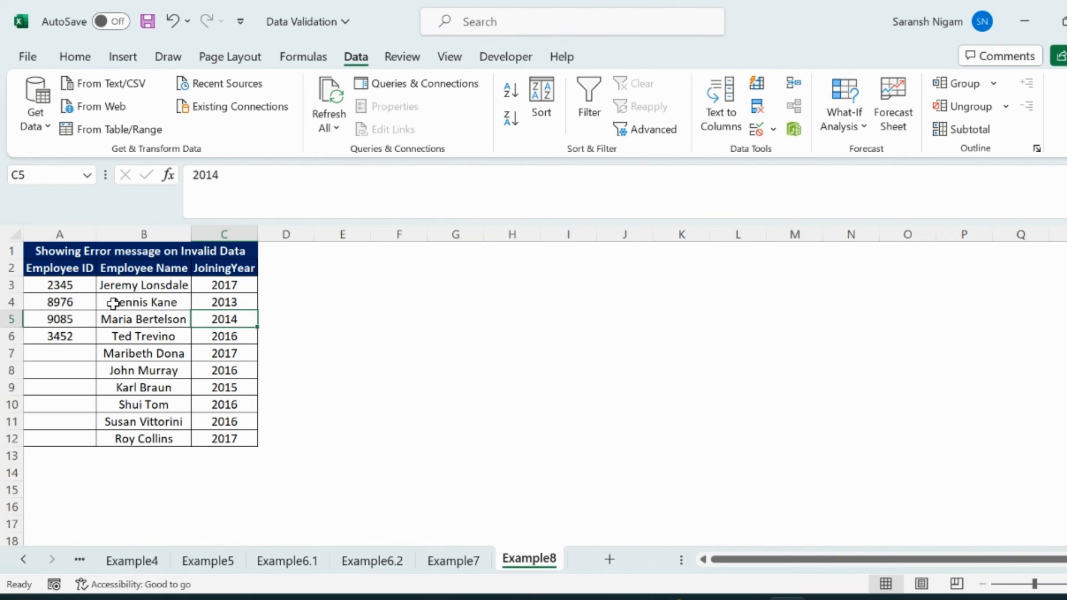
# Try the Warning and Information error alert styles for Employee ID cell A3 on Example8, and set the style back to Stop
pyautogui.click(70, 315)
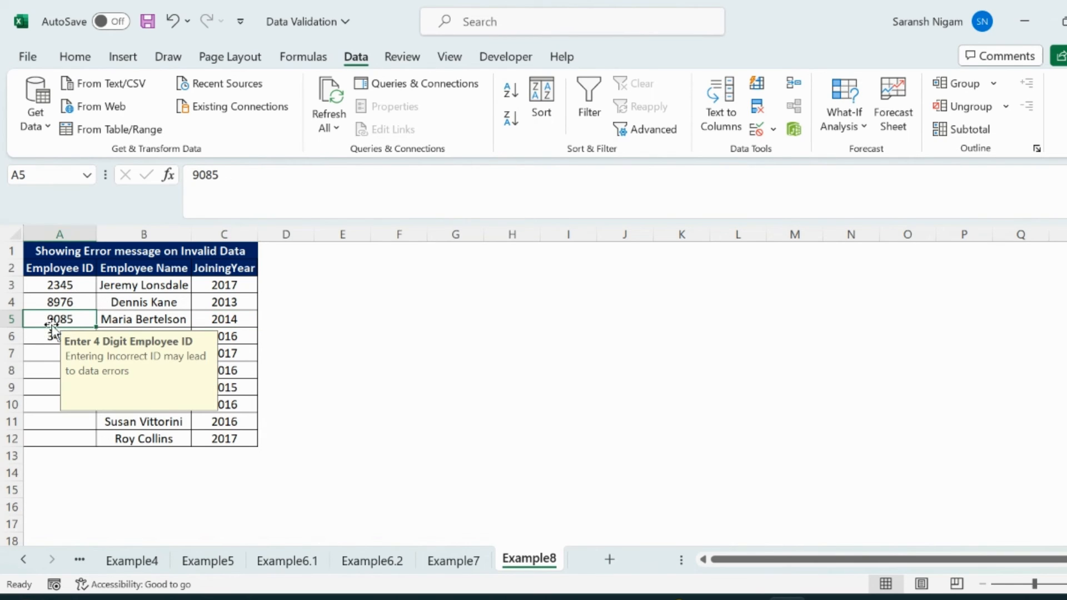
pyautogui.click(65, 286)
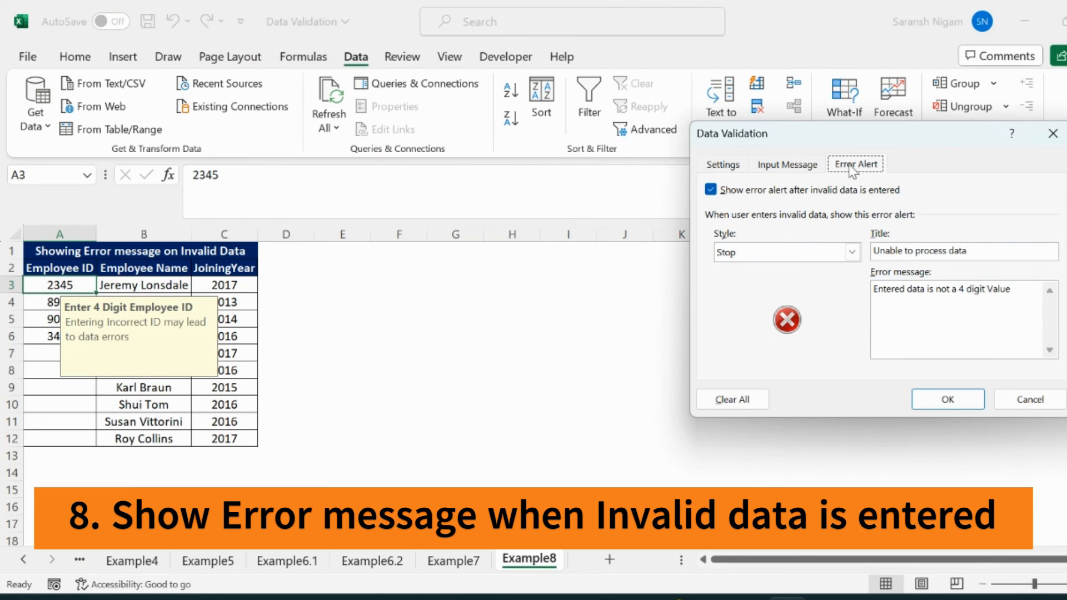
pyautogui.click(851, 251)
pyautogui.click(746, 281)
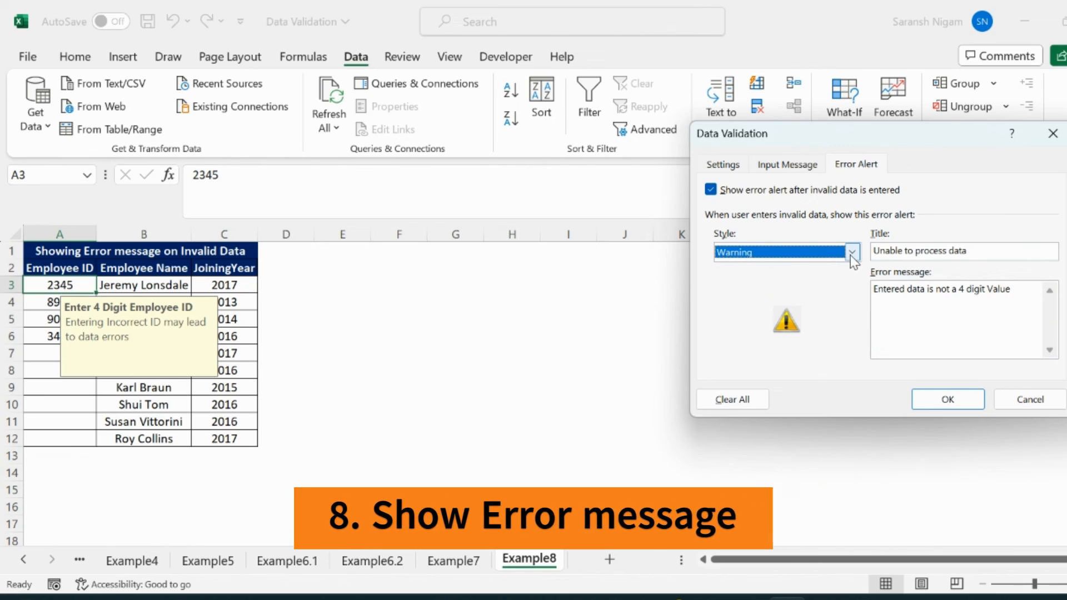
pyautogui.click(851, 252)
pyautogui.click(740, 294)
pyautogui.click(855, 252)
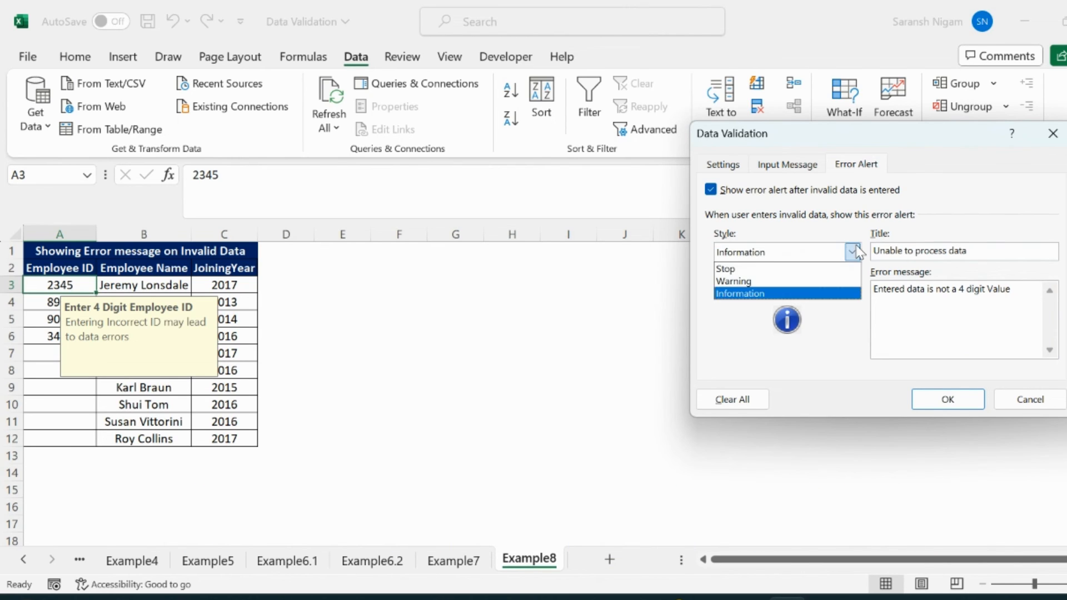
pyautogui.click(780, 269)
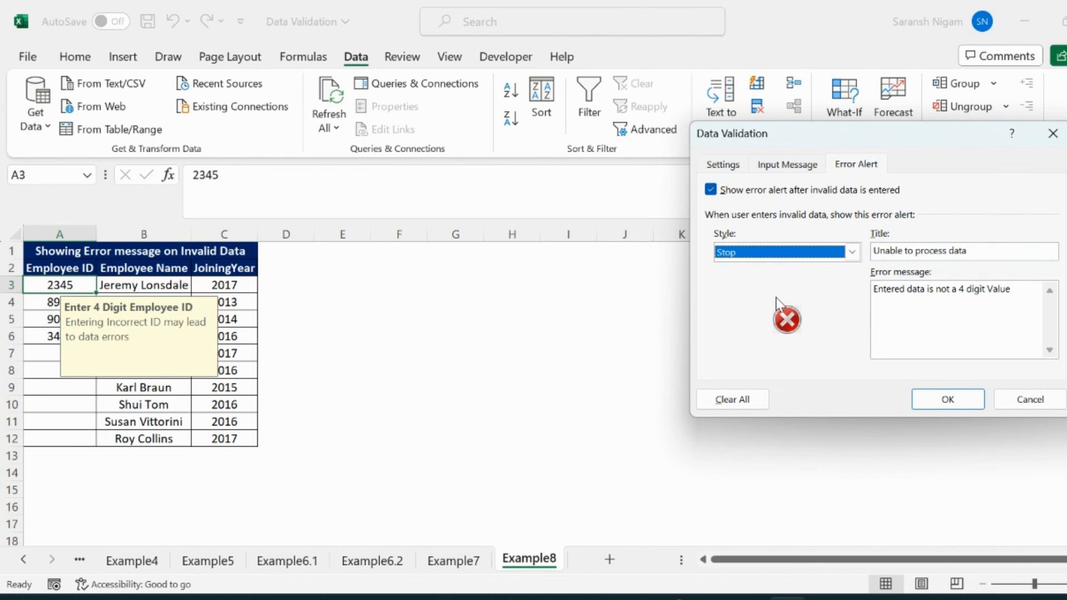
pyautogui.click(925, 397)
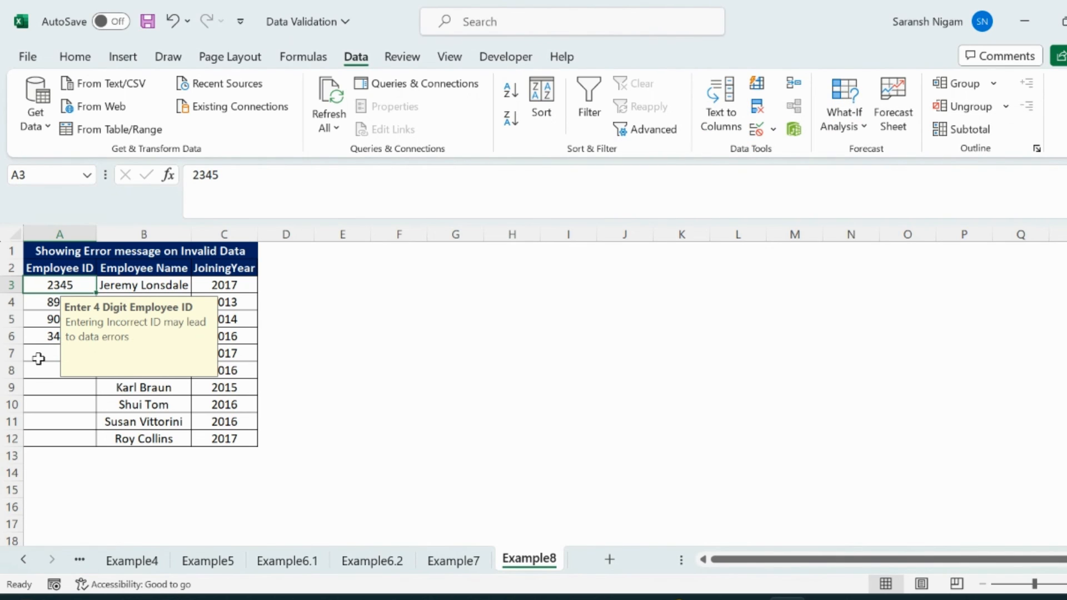
# Test the error alert by trying to enter 56 in Employee ID cell A7 on Example8
pyautogui.click(38, 358)
pyautogui.write('56')
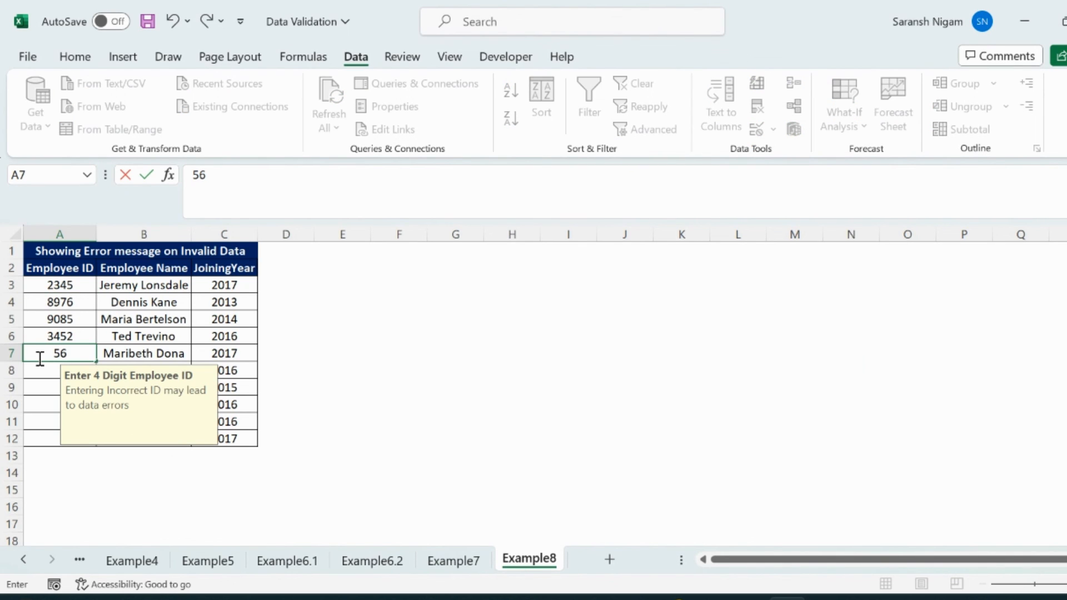
pyautogui.press('Return')
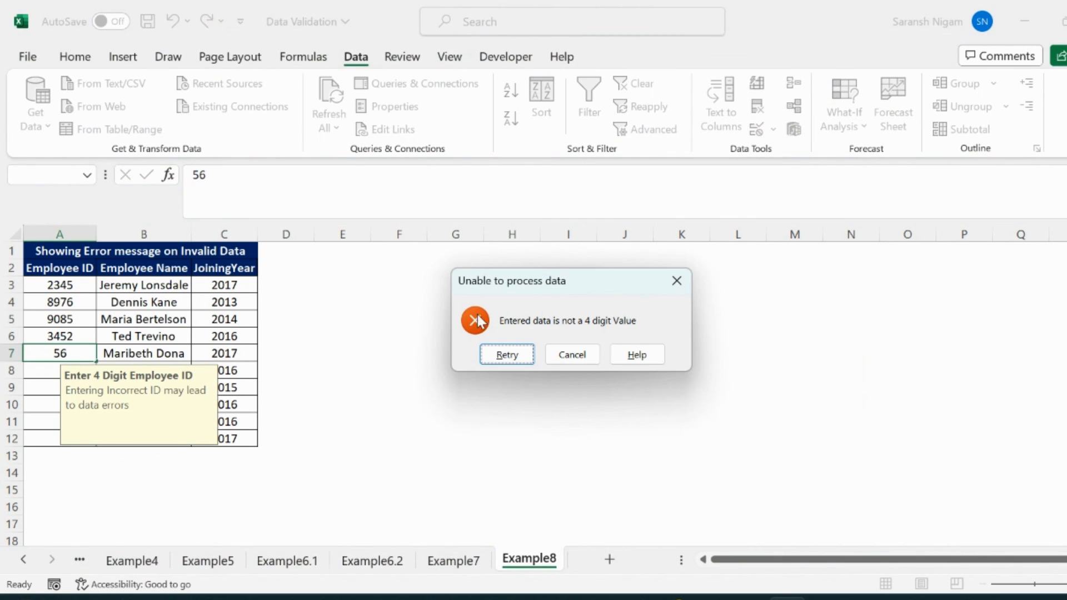